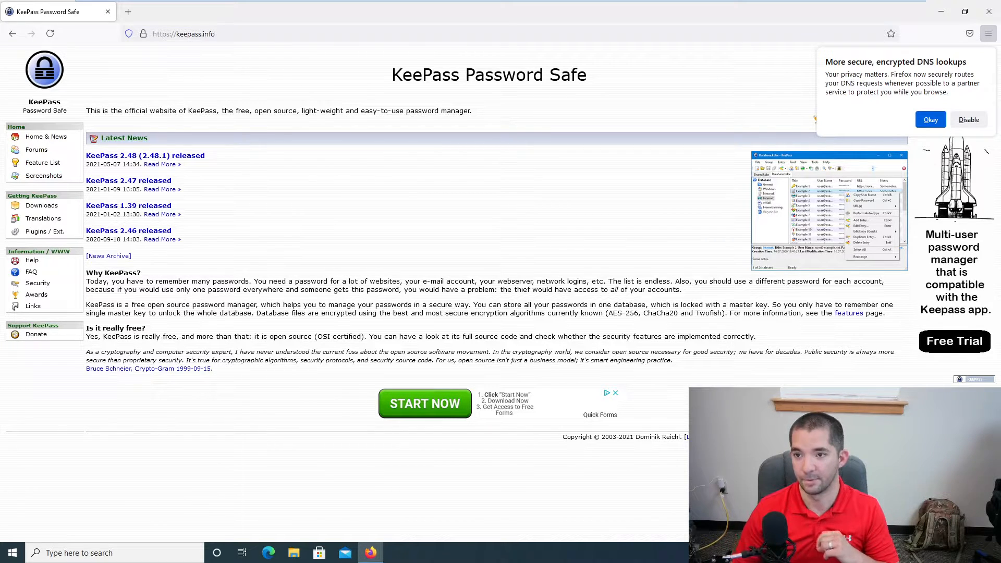
Download the KeePass 2.48.1 installer for Windows from the KeePass website and save the setup file.
key("ctrl+l")
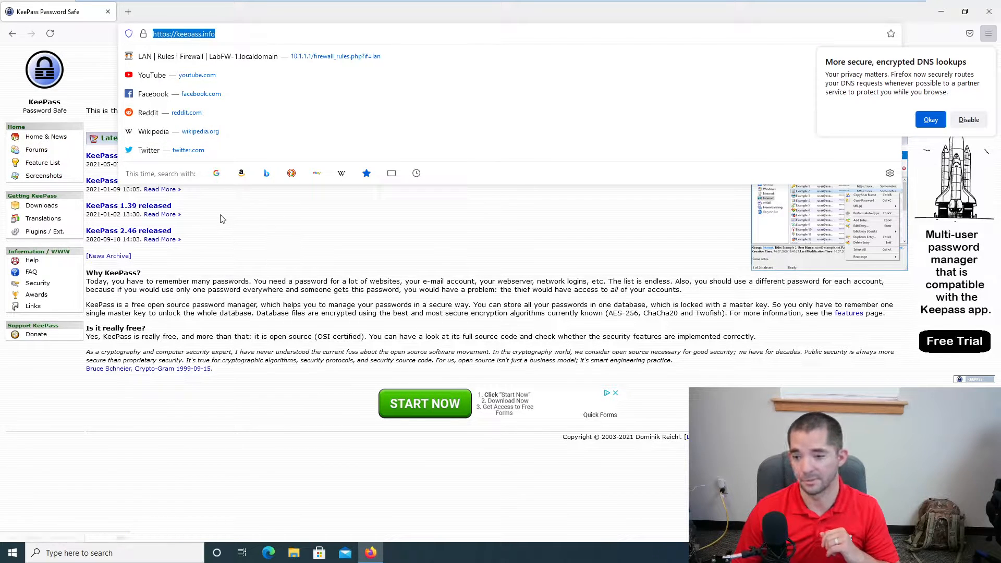
left_click(104, 84)
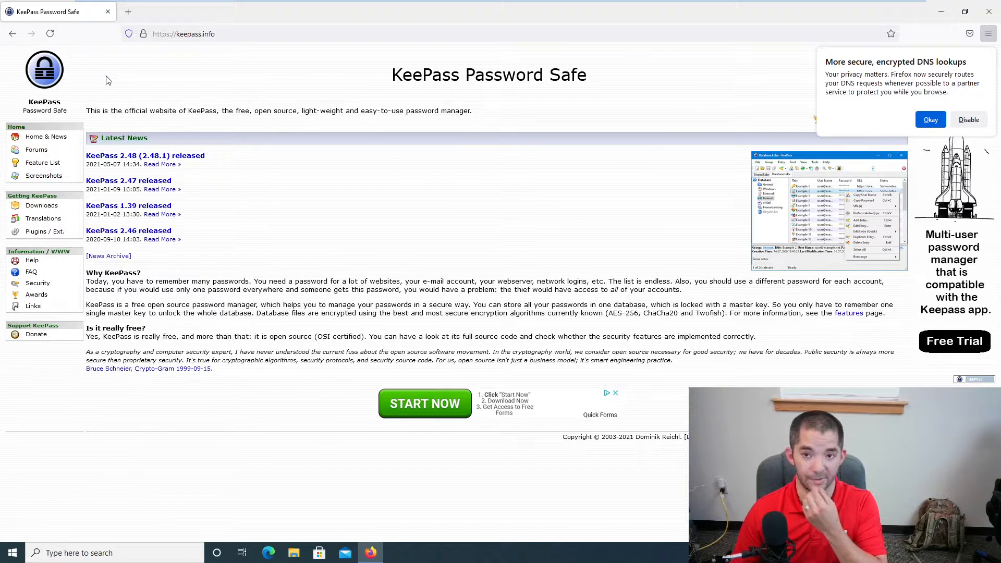
left_click(172, 157)
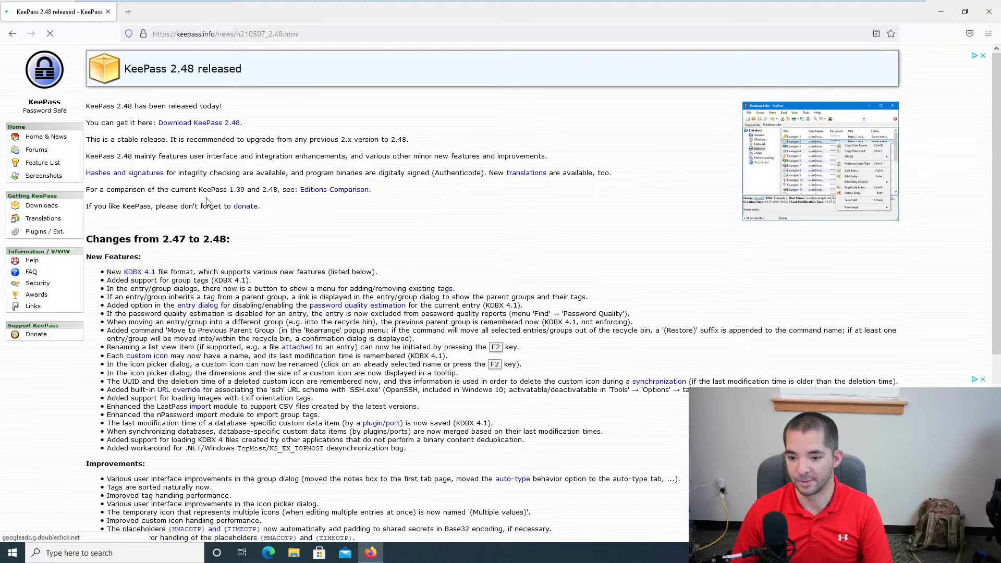
left_click(213, 124)
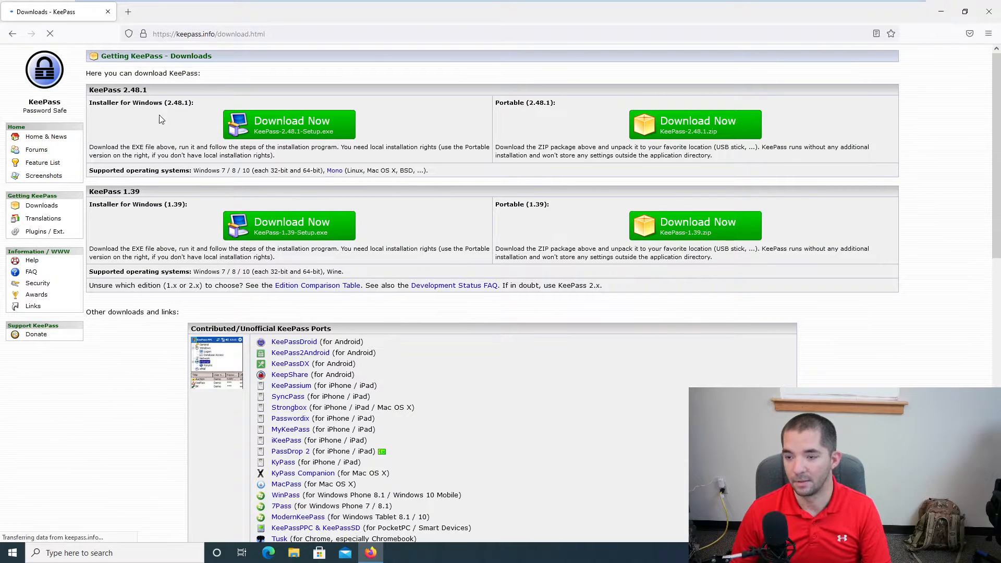
left_click(306, 126)
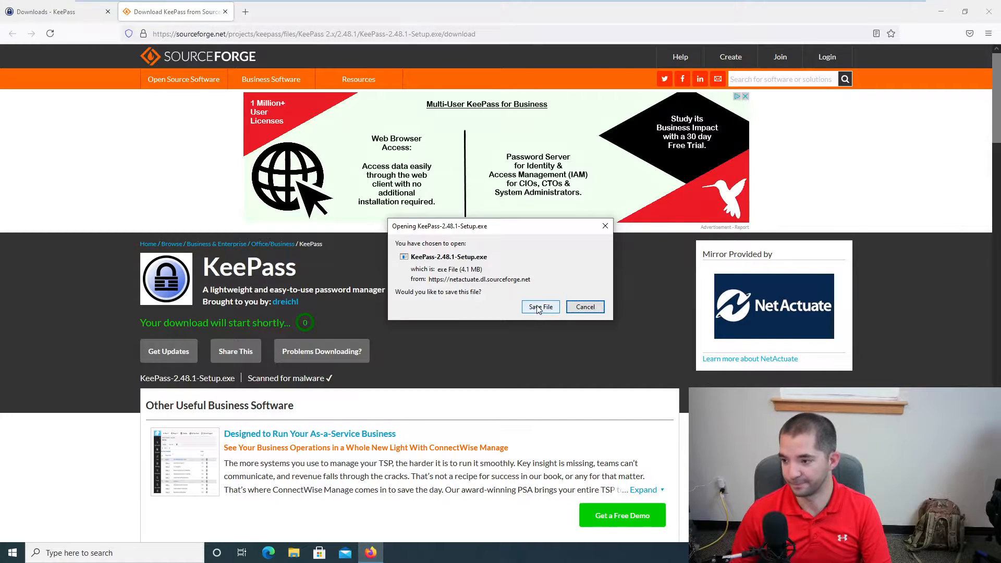
left_click(537, 308)
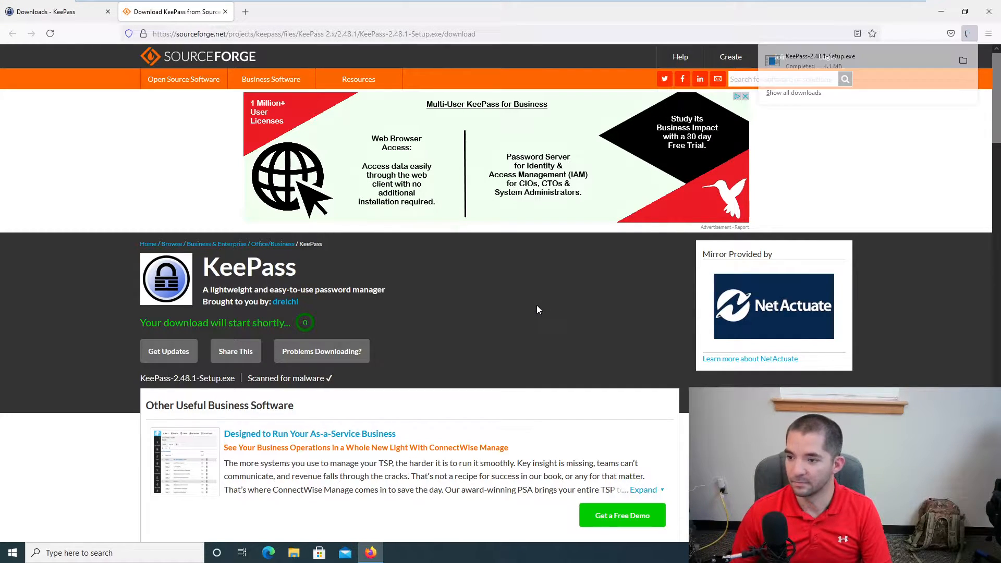
Run the downloaded KeePass-2.48.1-Setup.exe with English as the setup language, closing the browser and all its tabs.
left_click(808, 68)
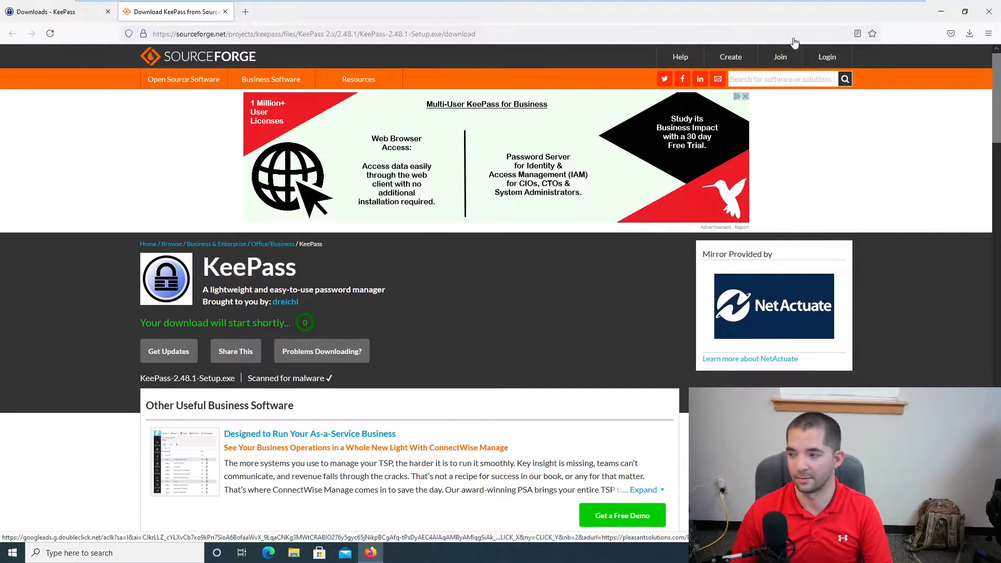
left_click(996, 14)
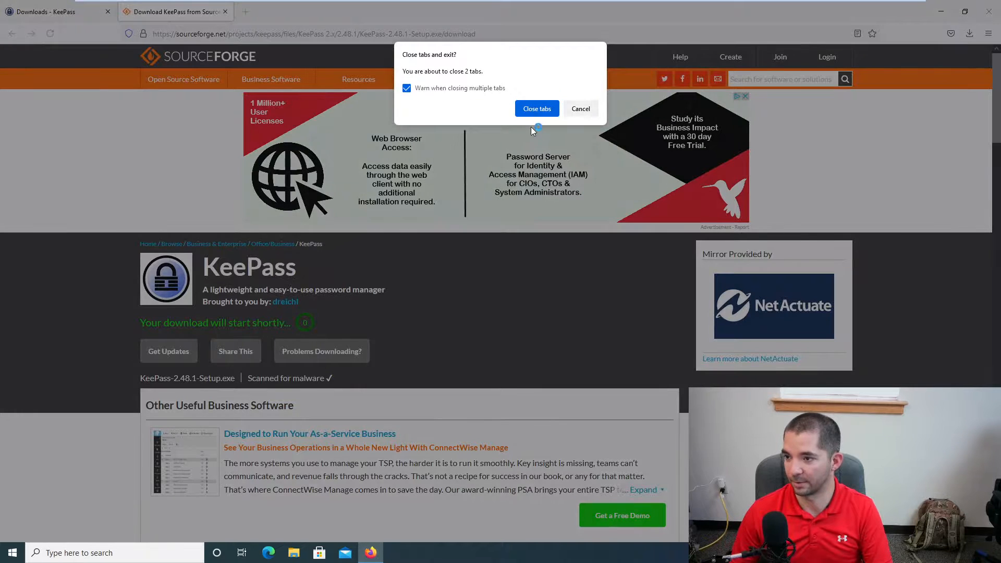
left_click(535, 108)
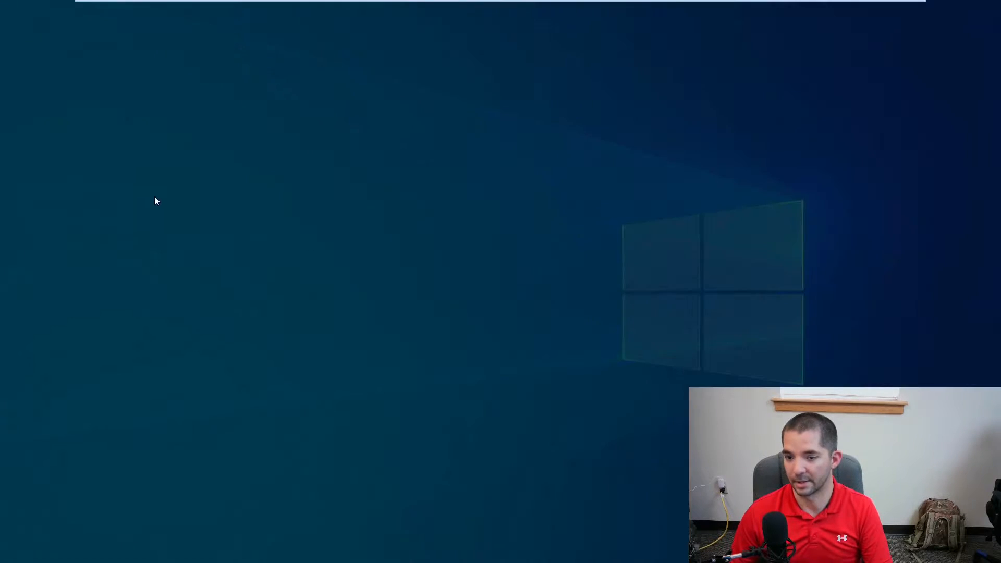
left_click(447, 344)
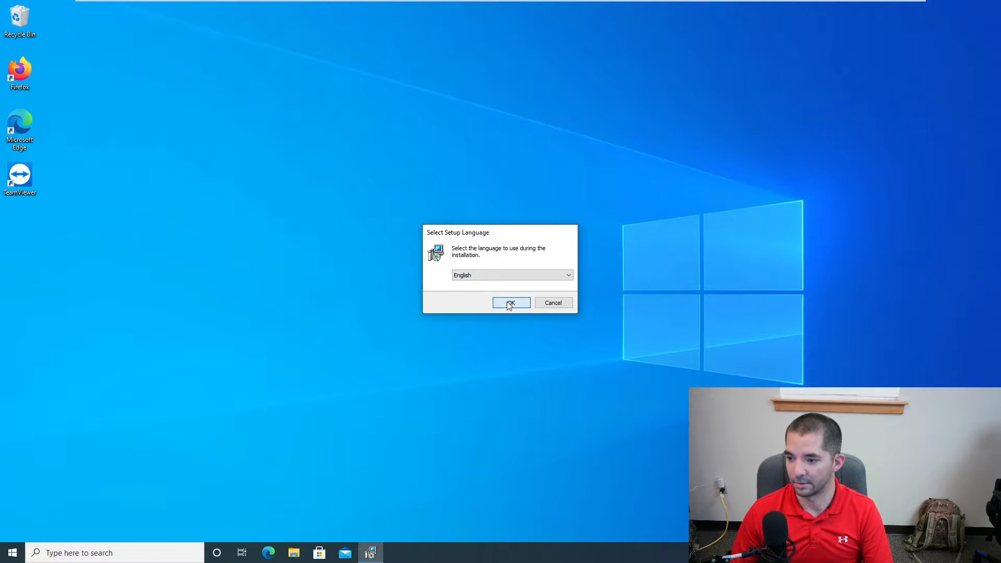
left_click(509, 304)
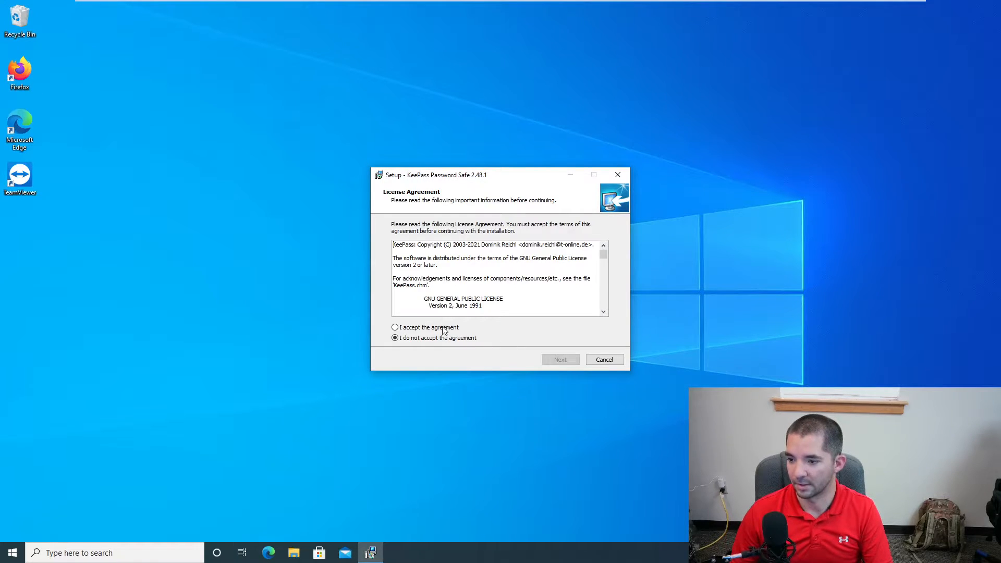
Accept the license agreement and keep the default destination folder and the Full installation components.
left_click(449, 329)
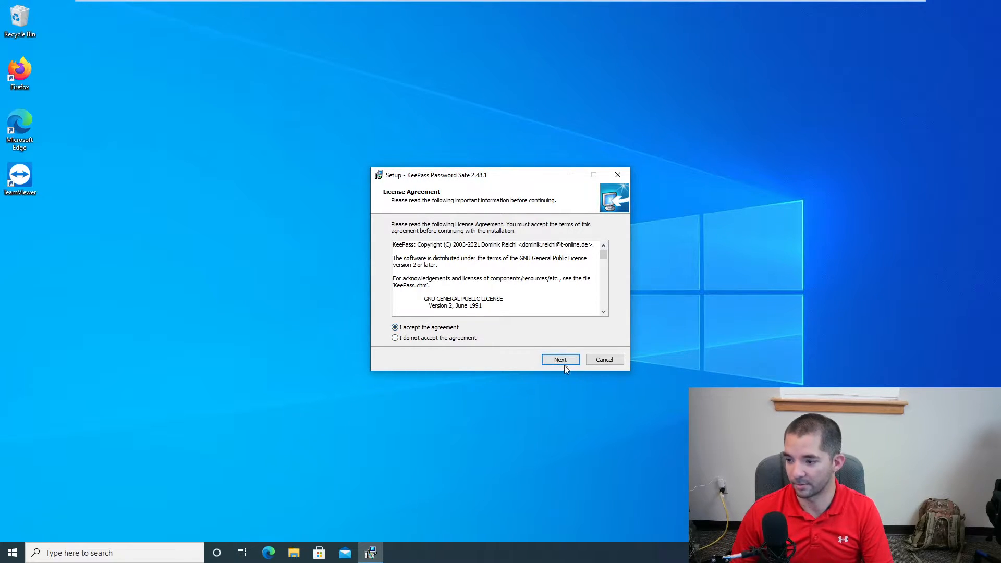
left_click(561, 360)
left_click(560, 360)
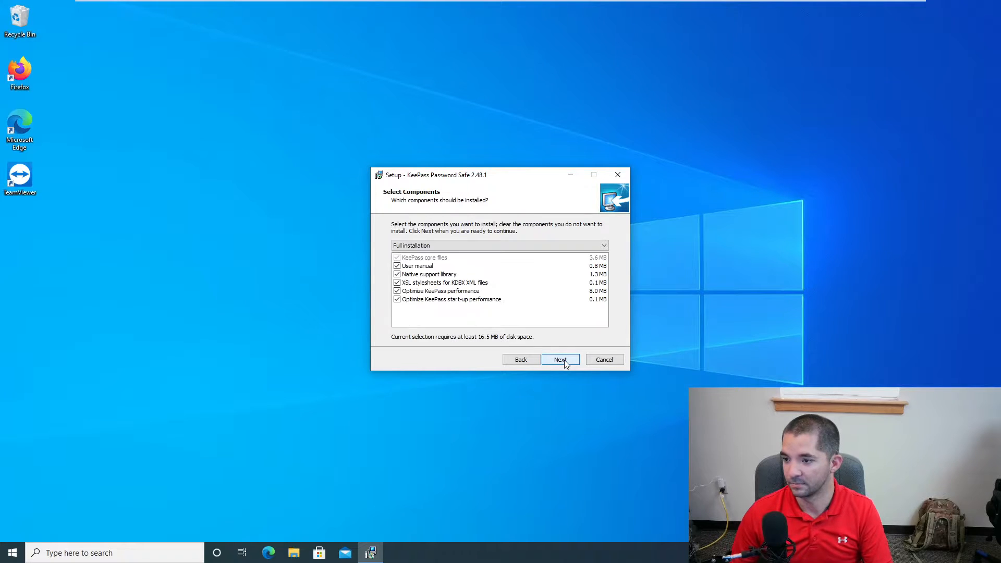
left_click(530, 360)
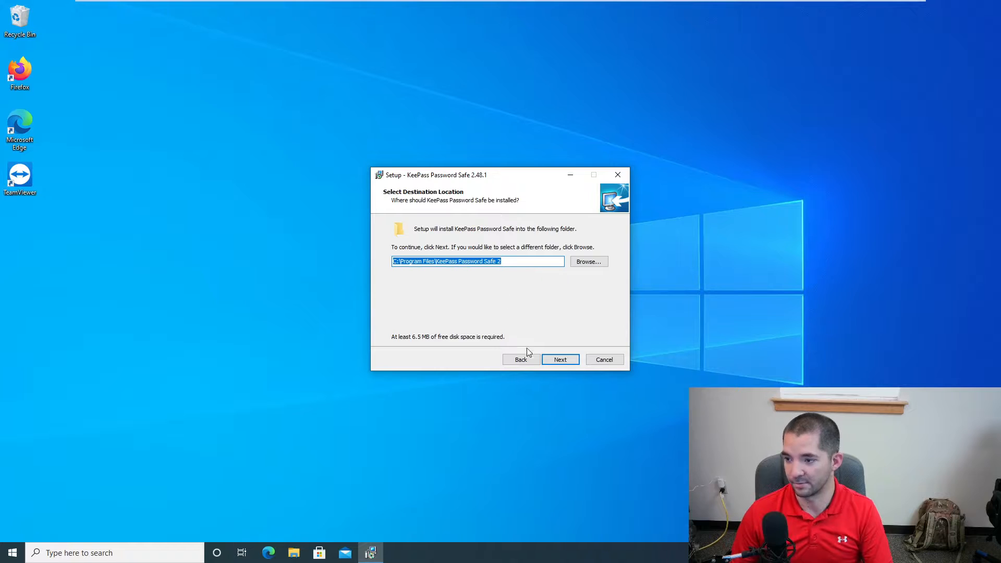
left_click(560, 359)
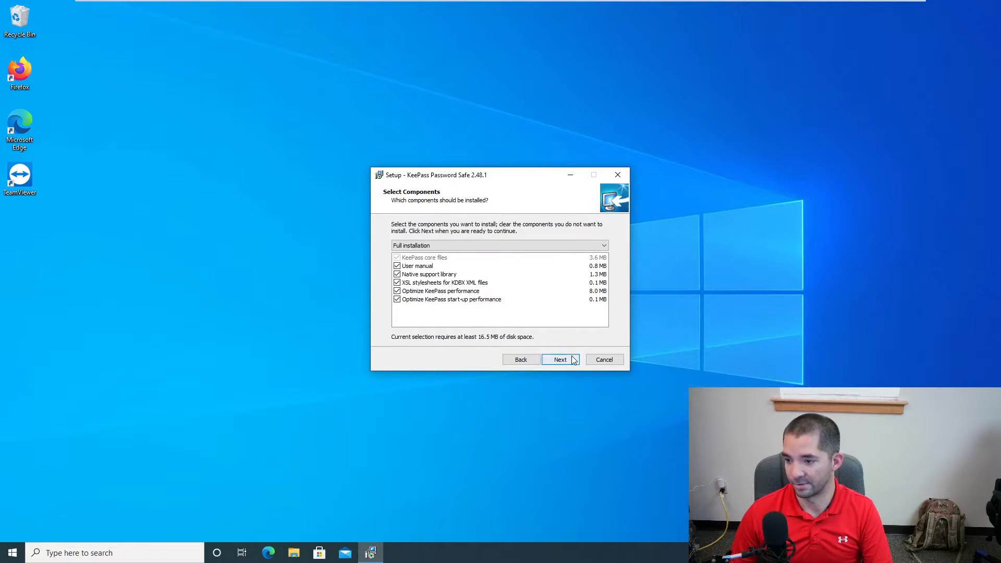
left_click(560, 360)
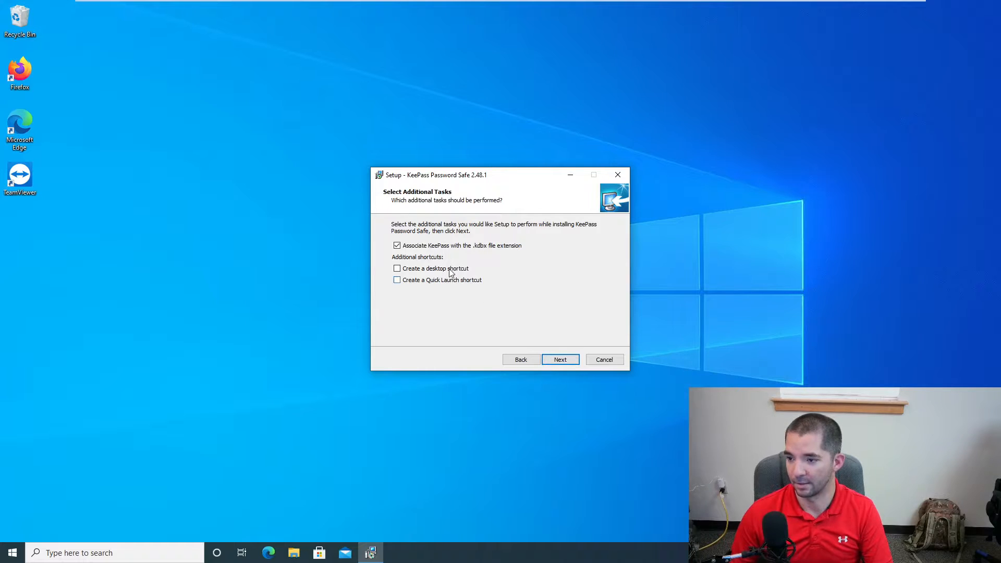
Install KeePass with a desktop shortcut and finish the setup wizard with Launch KeePass enabled.
left_click(568, 361)
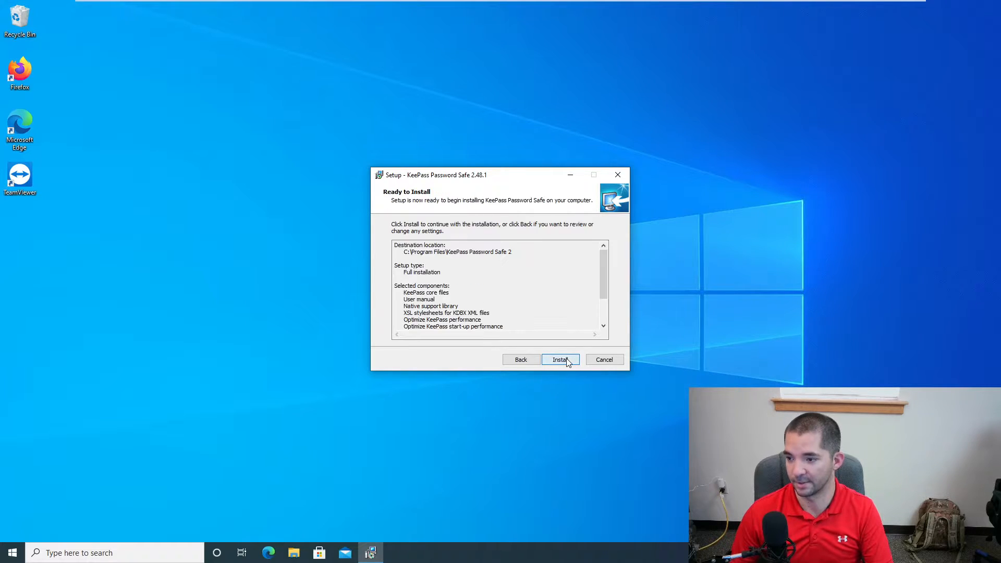
left_click(568, 361)
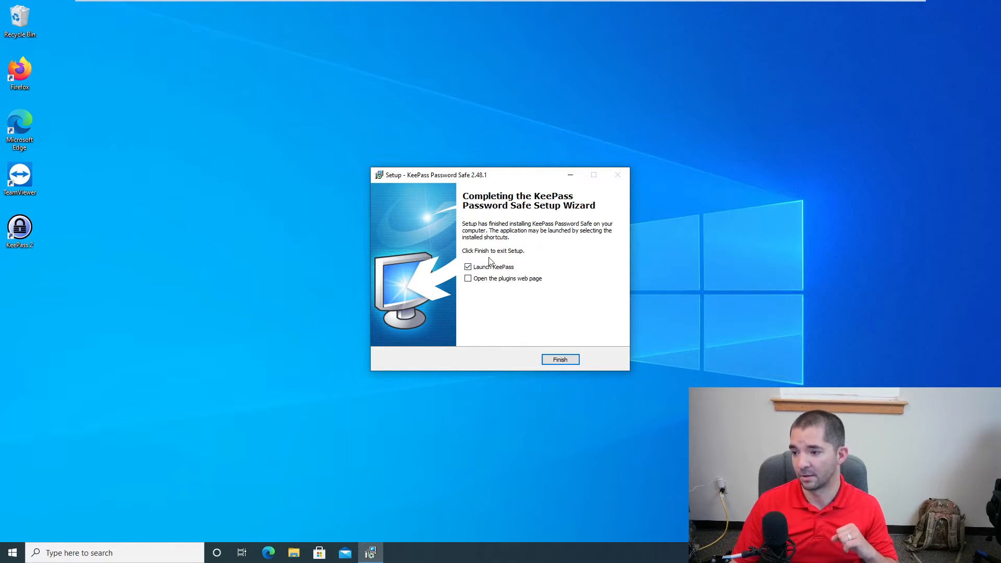
left_click(560, 360)
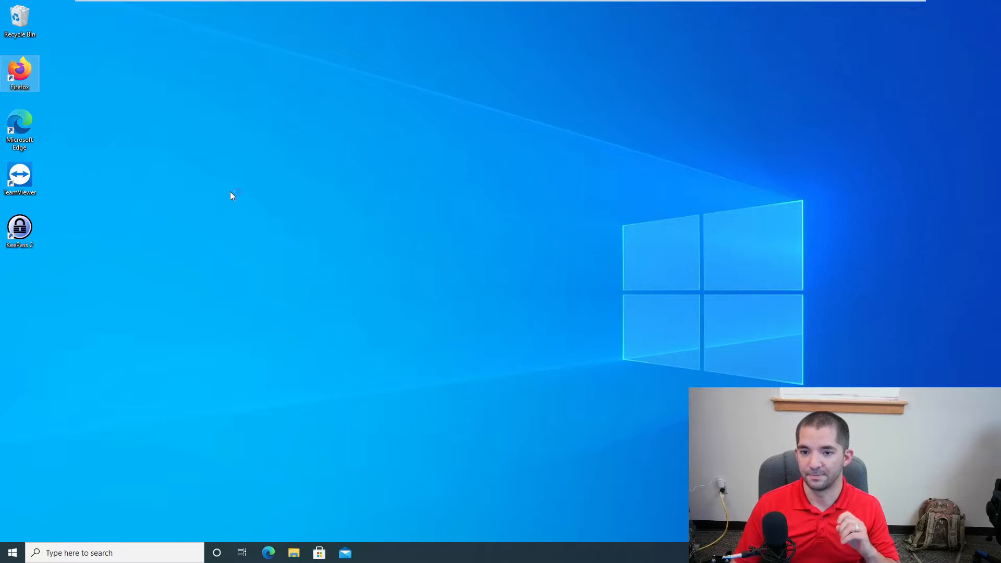
Enable the automatic update check in KeePass and maximize its main window.
left_click(255, 180)
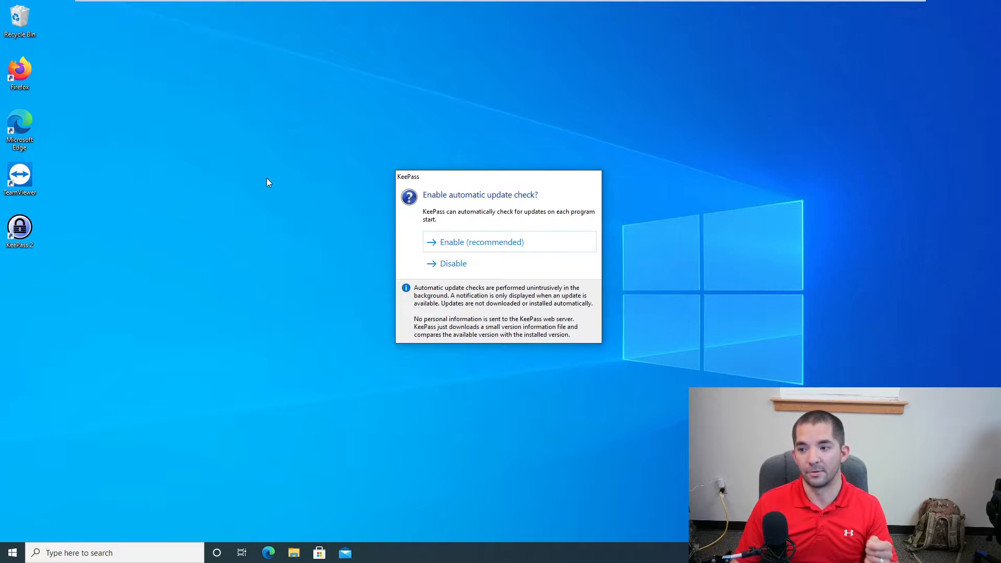
left_click(476, 242)
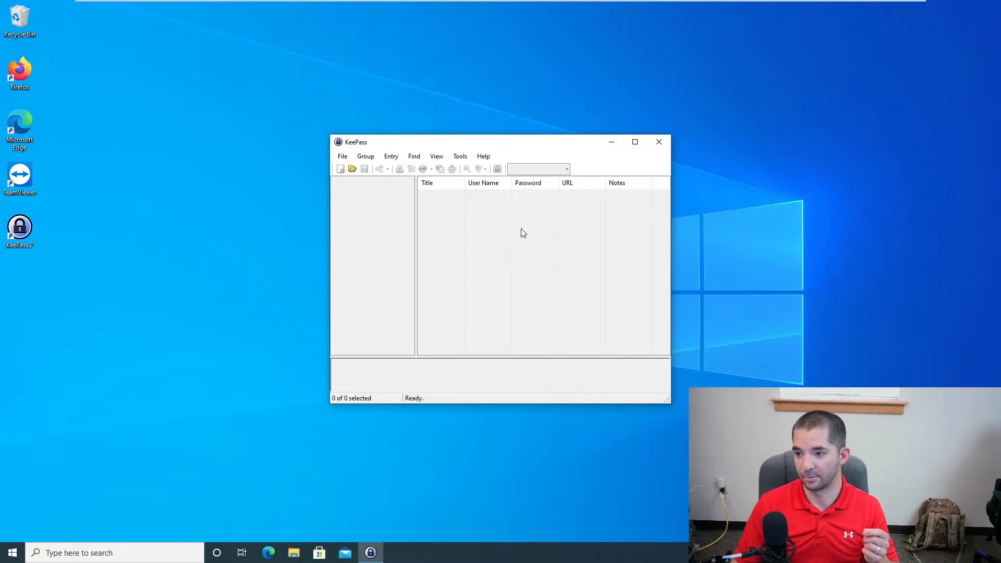
double_click(545, 147)
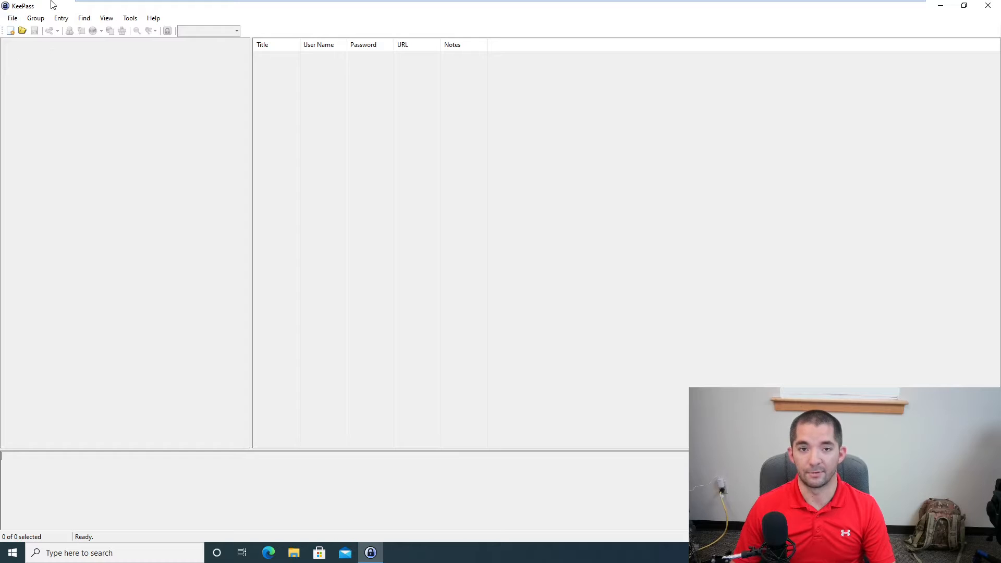
Create a new KeePass database file named Database on the Desktop.
left_click(12, 32)
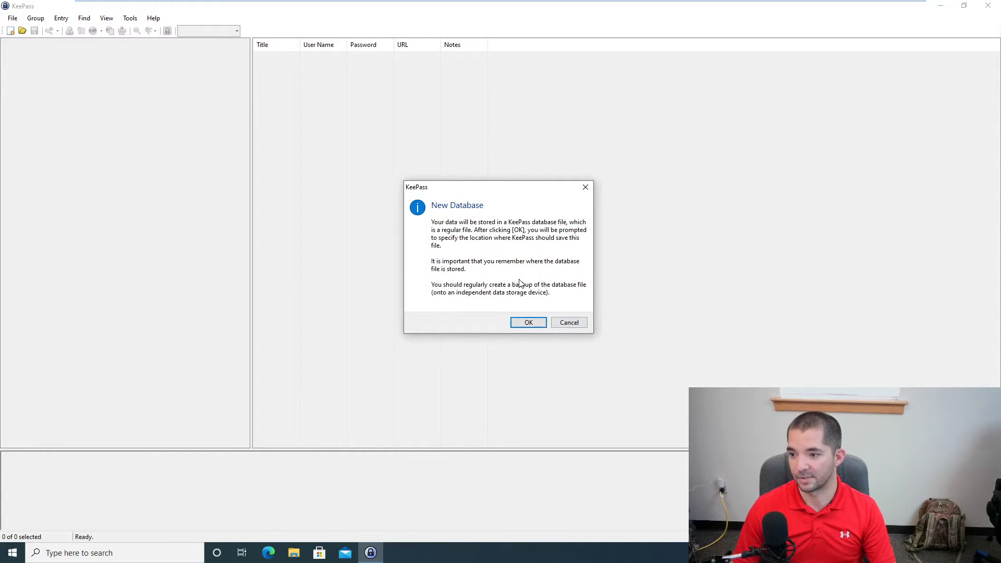
left_click(528, 322)
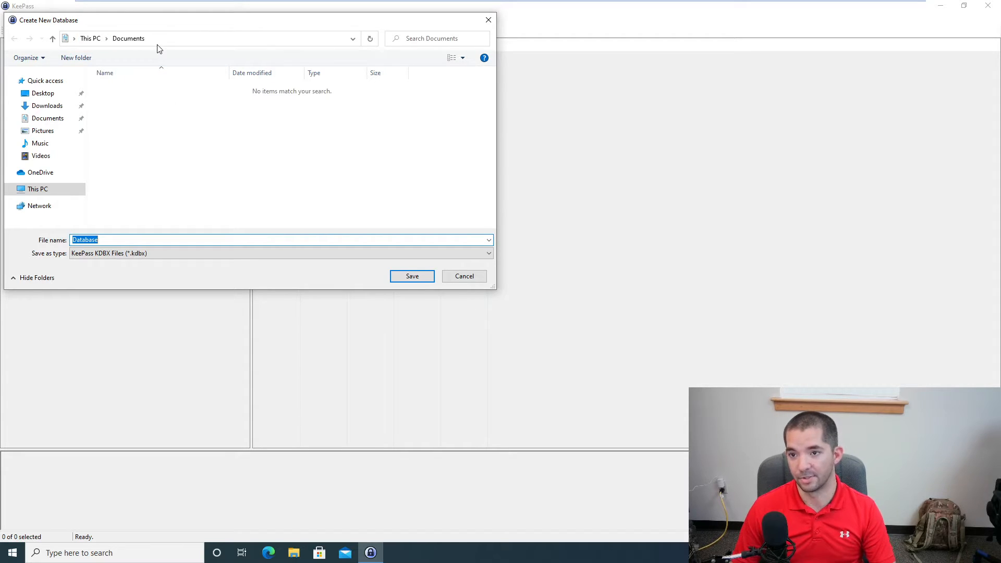
left_click(62, 94)
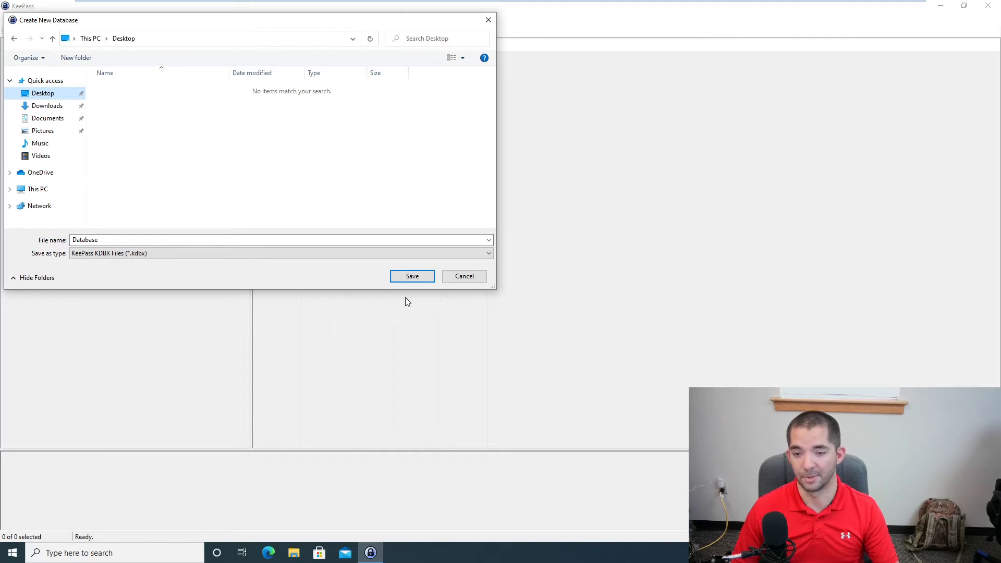
left_click(78, 241)
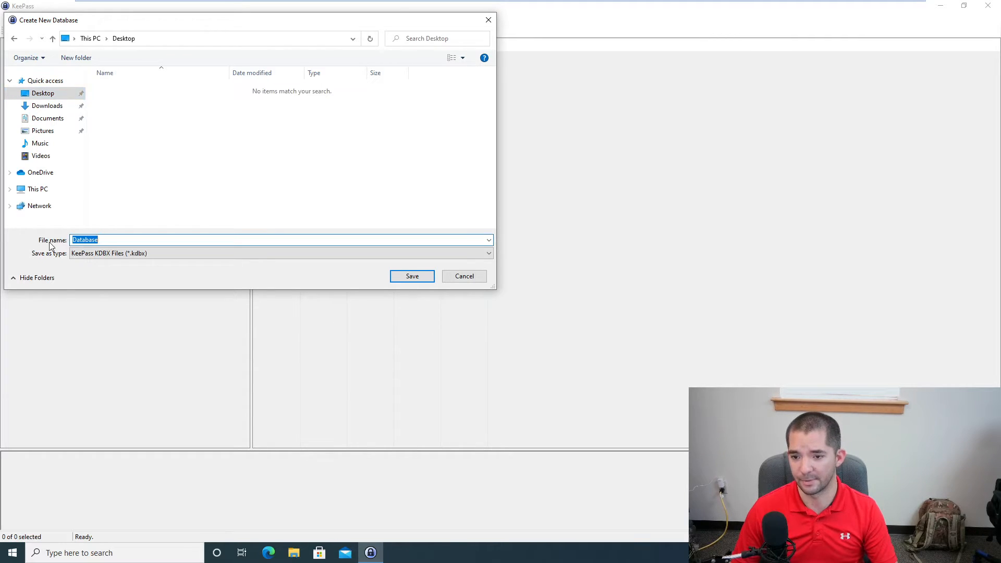
left_click(410, 277)
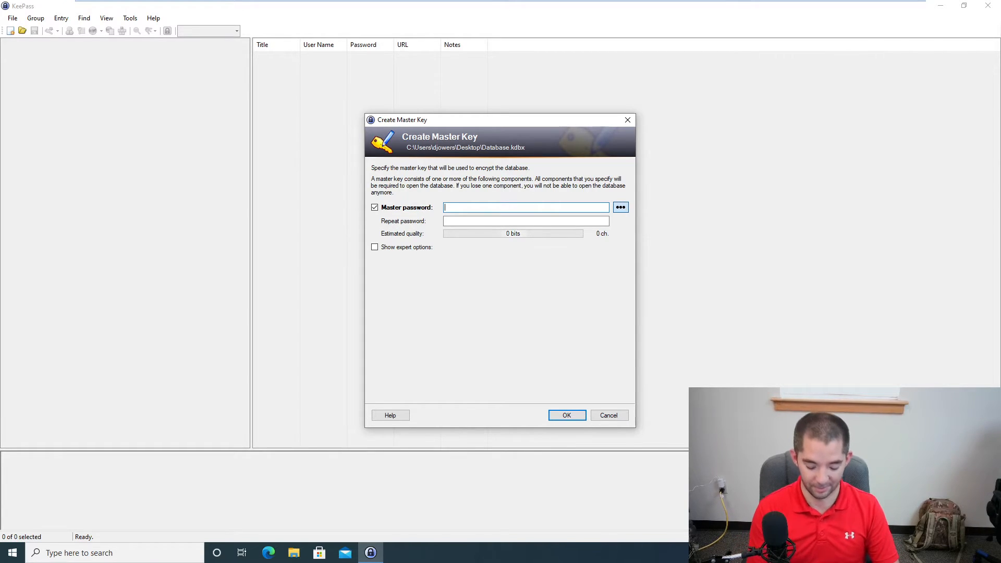
Enter the master password for the new database, reveal it for checking, and accept it despite its weakness.
type("aaaaaa")
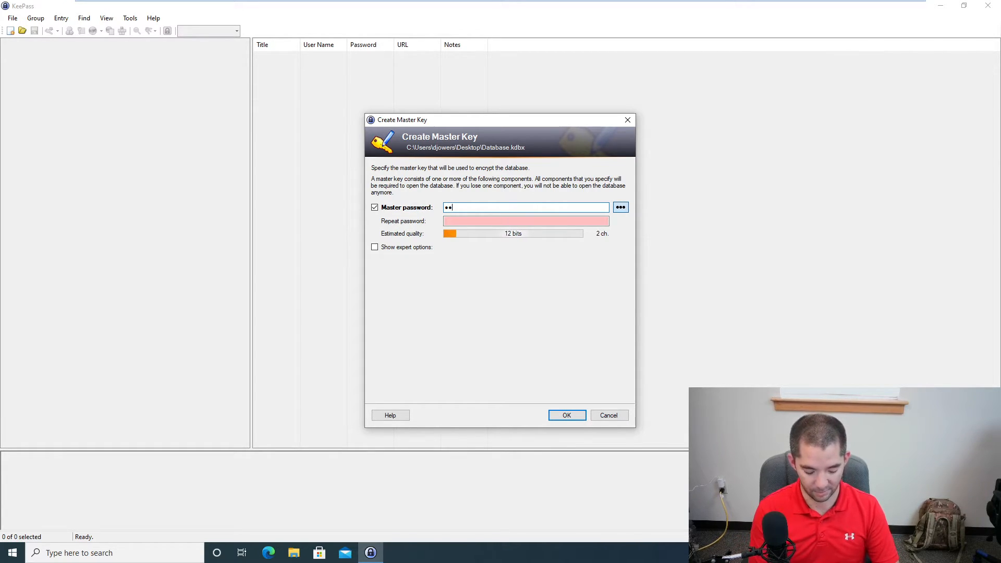
type("aa")
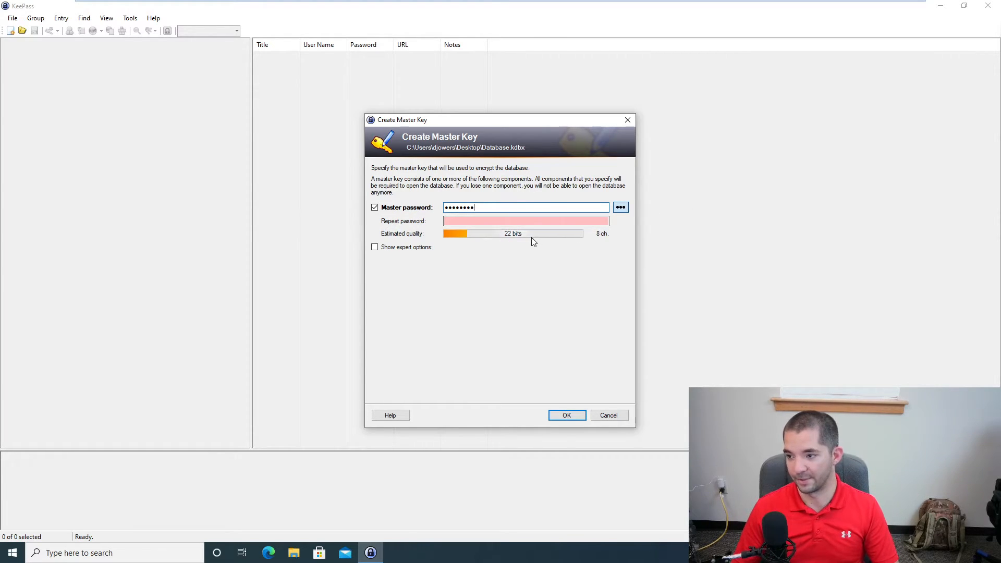
left_click(621, 207)
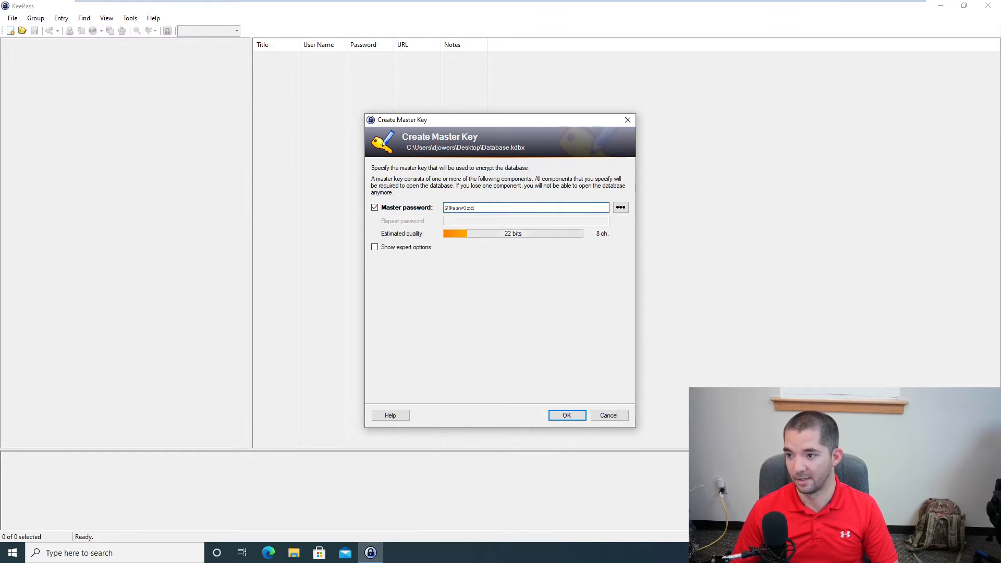
left_click_drag(475, 207, 445, 208)
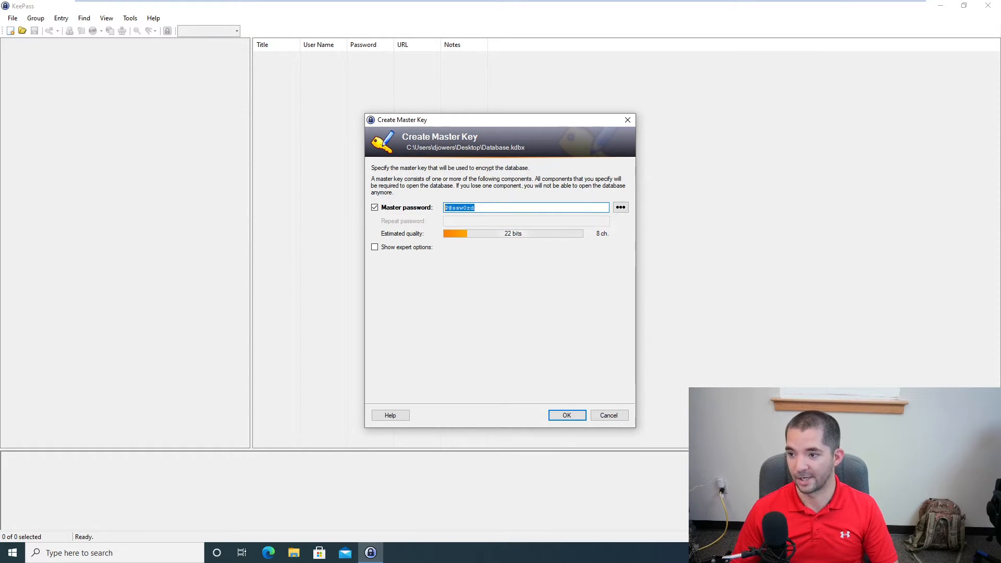
left_click(564, 417)
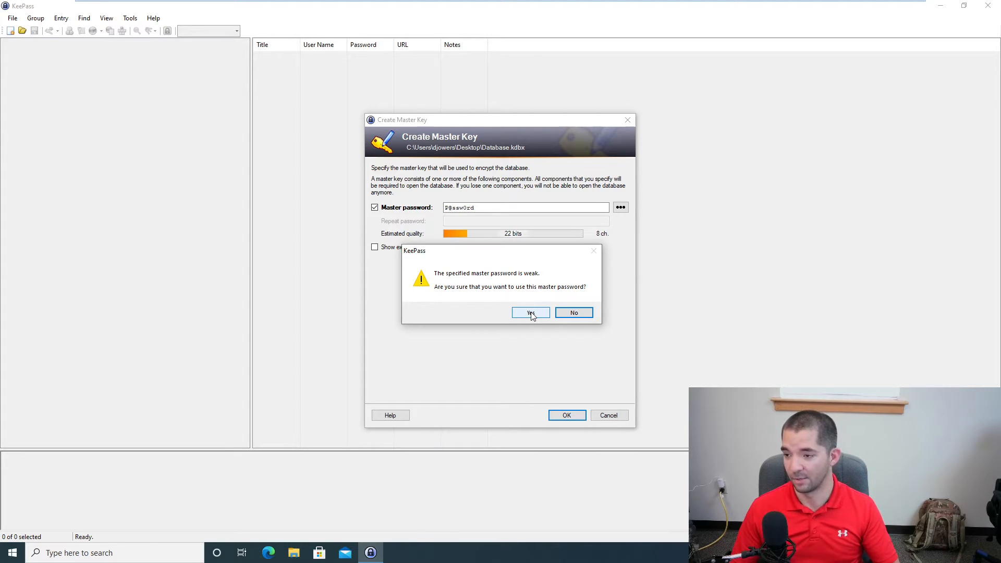
key("Tab")
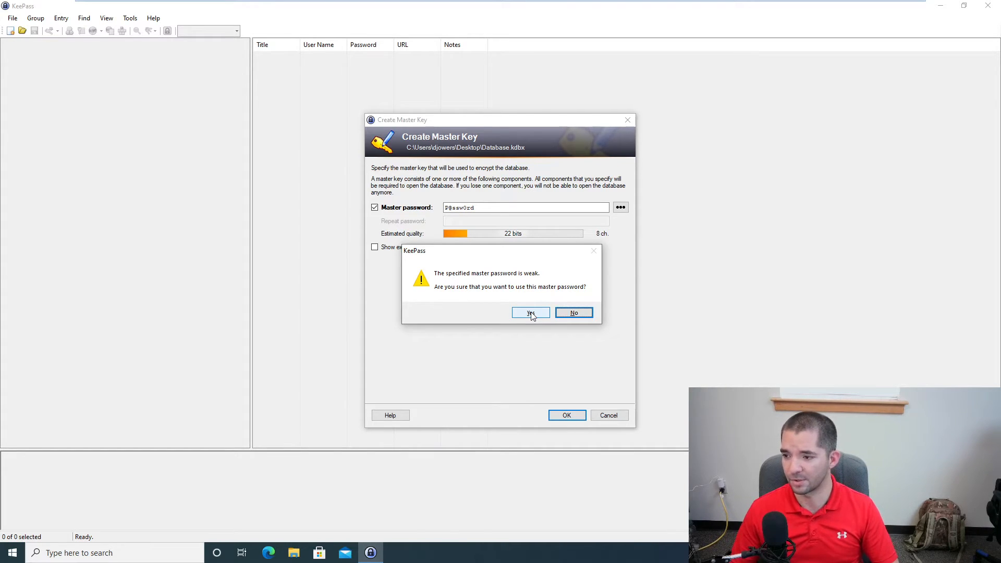
left_click(531, 313)
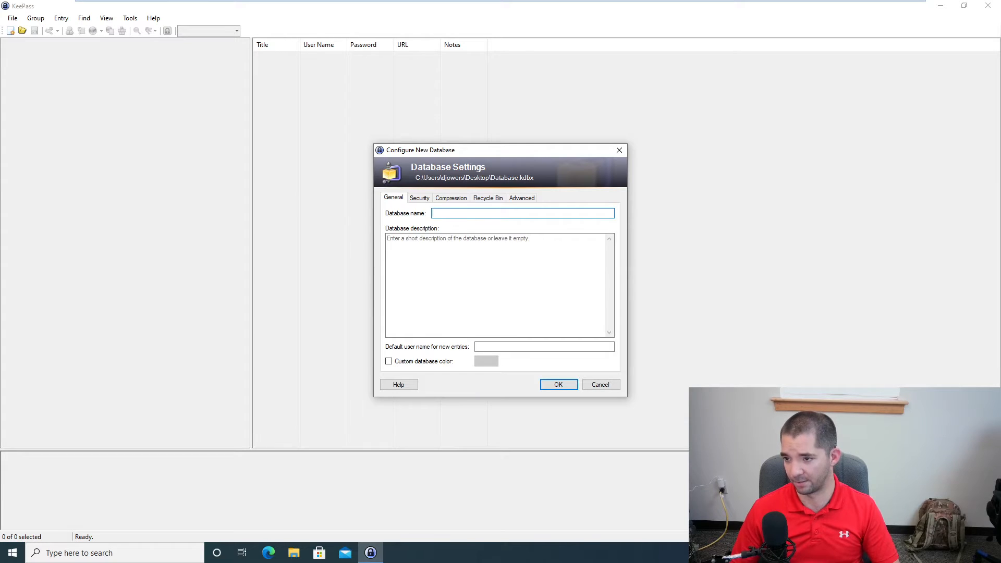
Name the new database Database, accept its settings, and skip printing the emergency sheet.
type("Database")
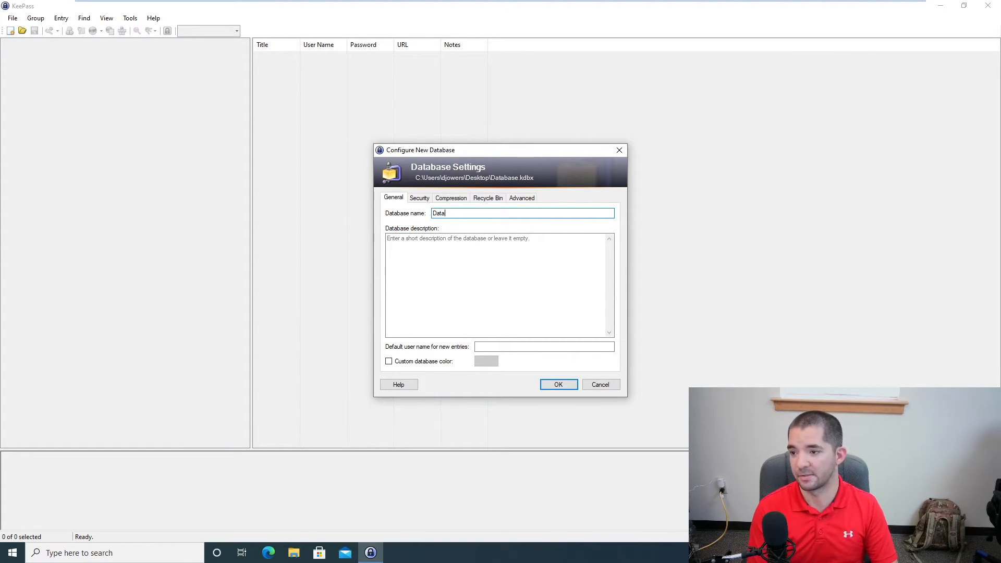
left_click(557, 386)
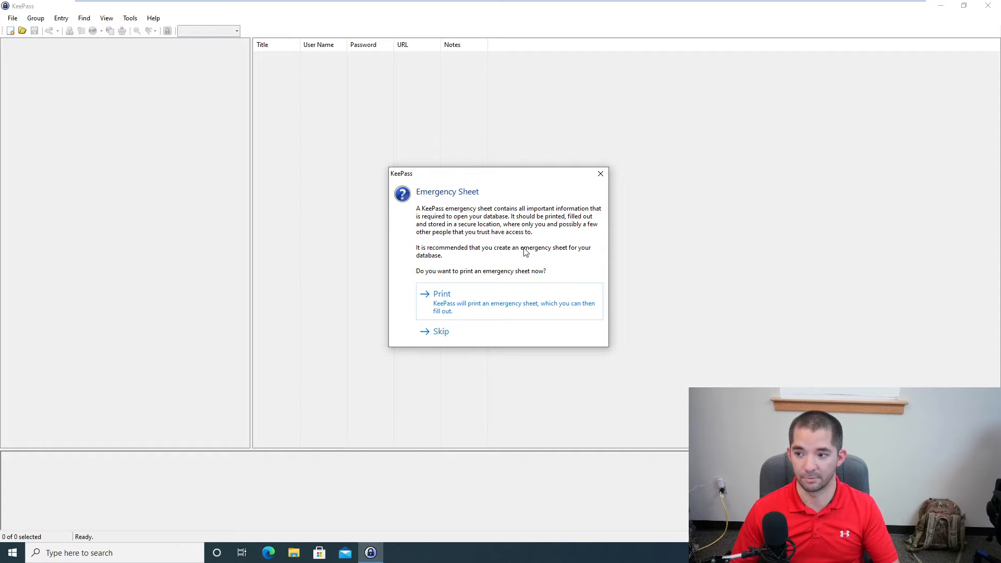
left_click(472, 339)
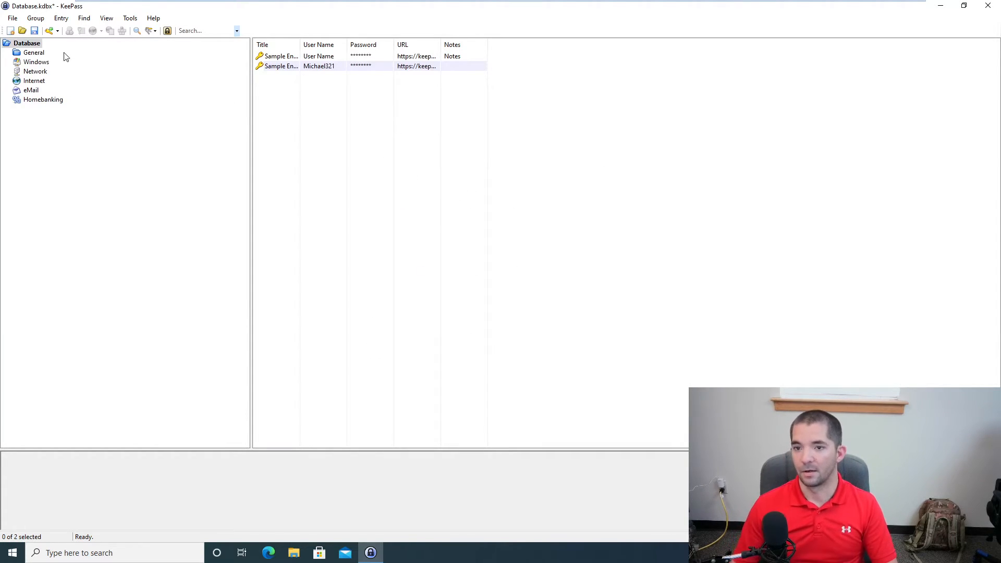
Add a subgroup named group inside the General group of the database.
left_click(41, 57)
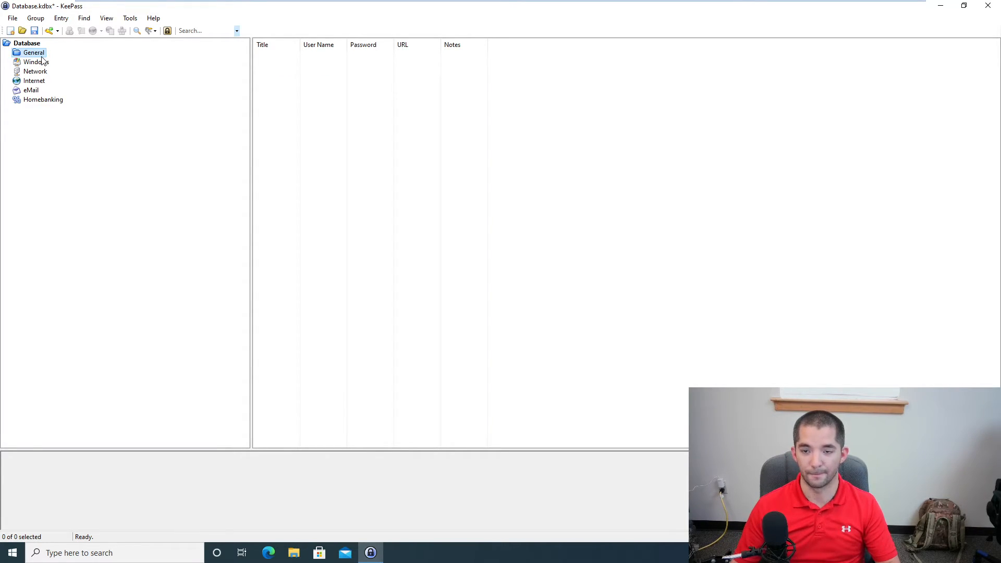
left_click(44, 61)
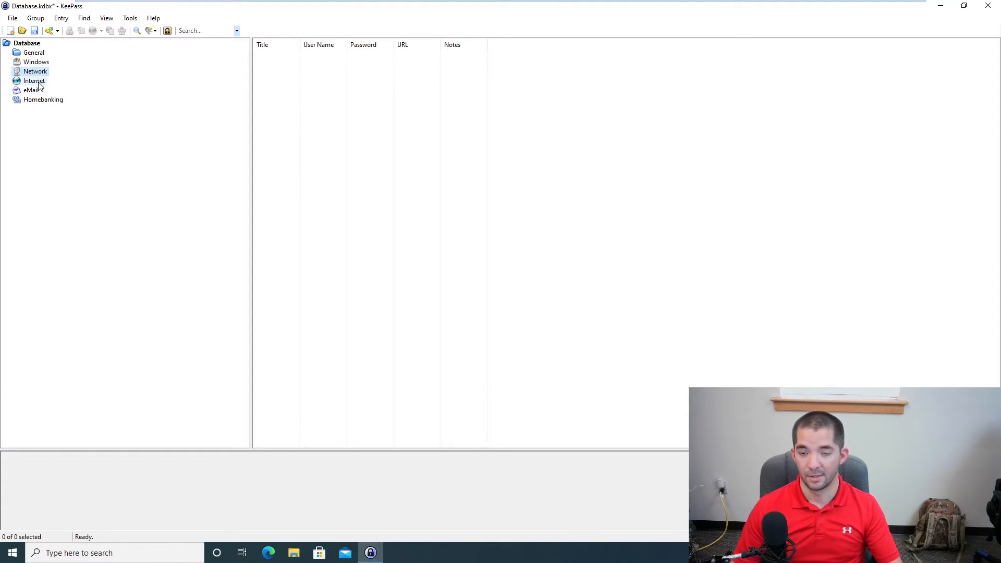
left_click(40, 81)
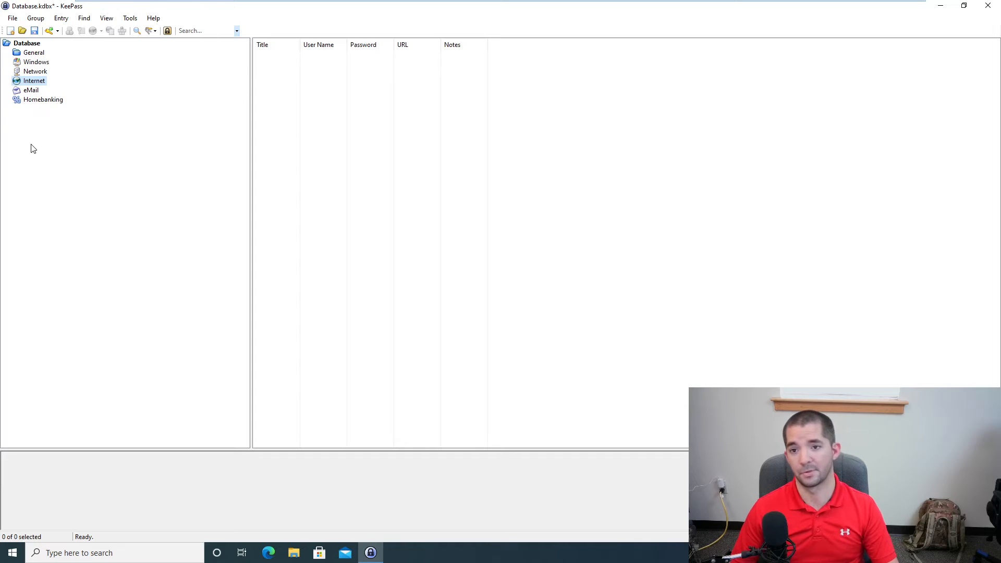
left_click(39, 53)
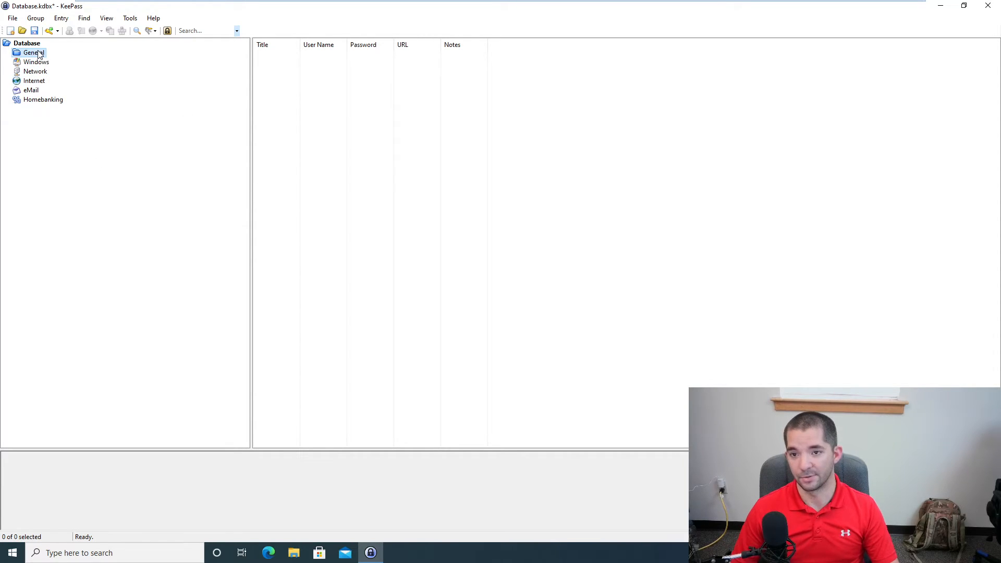
right_click(40, 55)
left_click(62, 57)
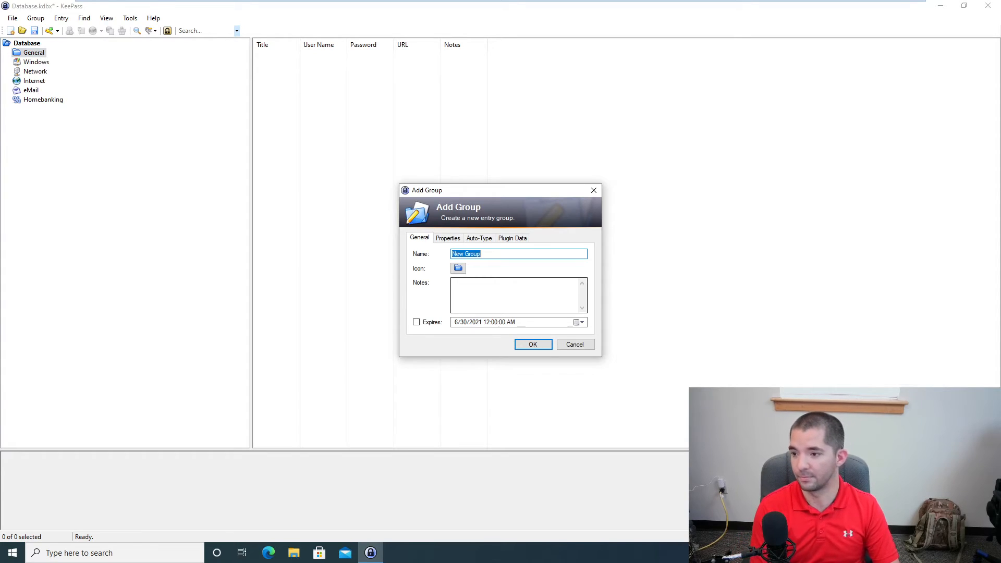
type("group")
key("Return")
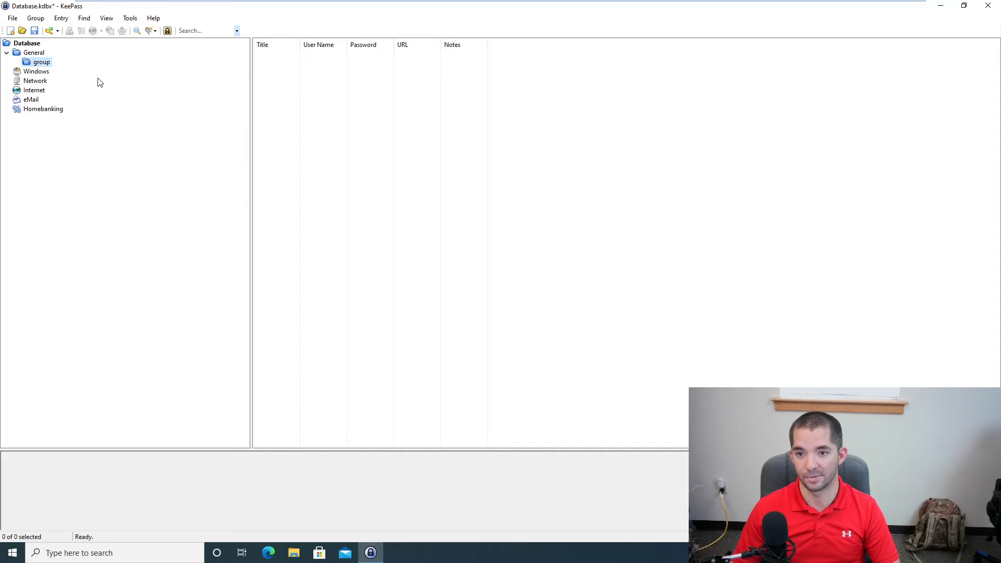
Start a new entry in the subgroup named group, titled Facebook Login, and fill in the account's user name.
left_click(42, 55)
left_click(43, 69)
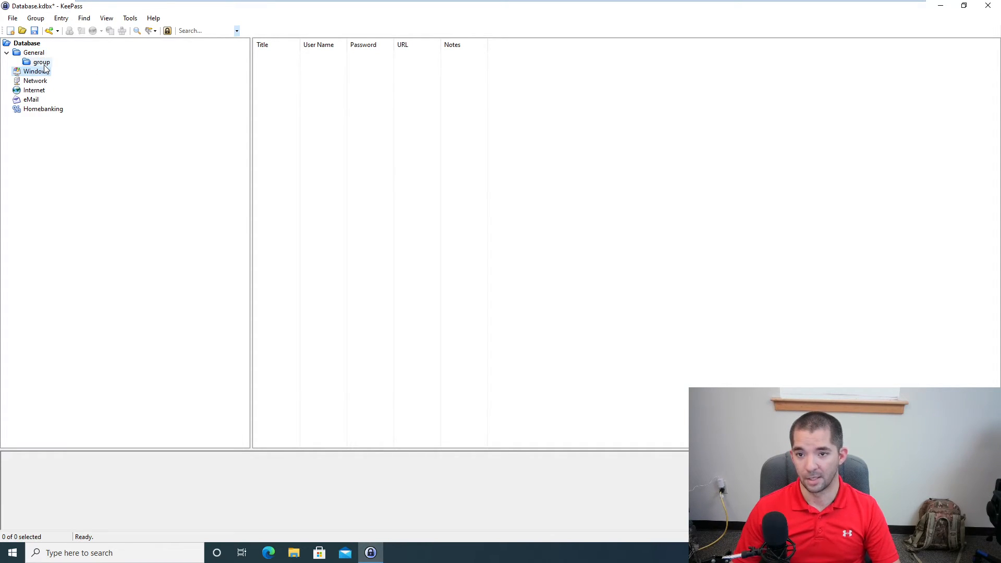
left_click(44, 65)
right_click(301, 95)
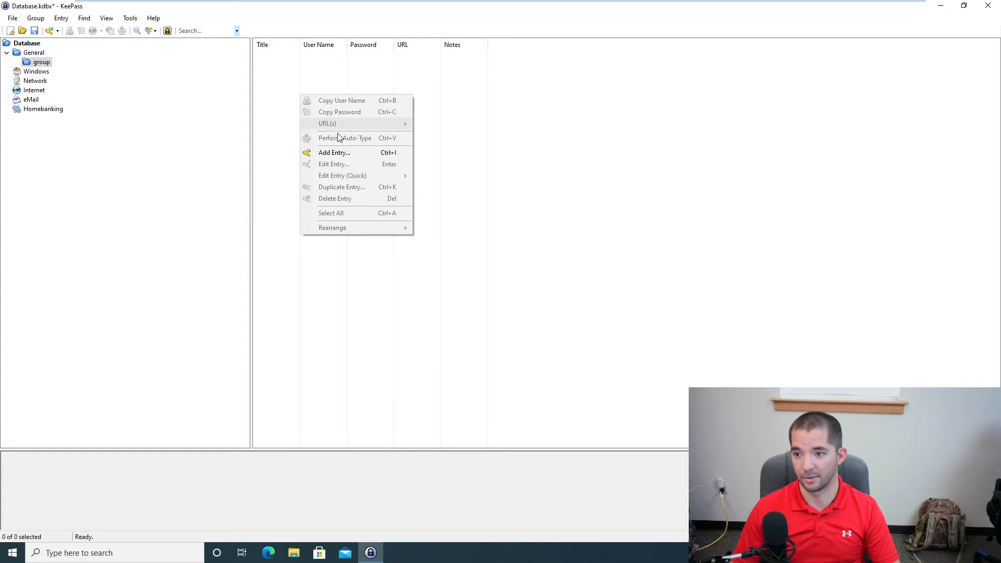
left_click(323, 153)
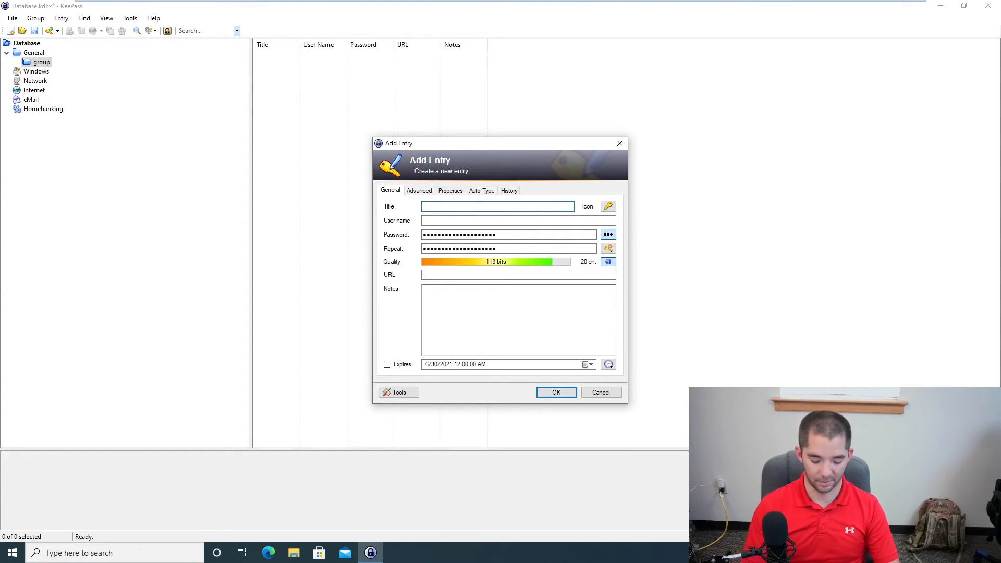
type("Face")
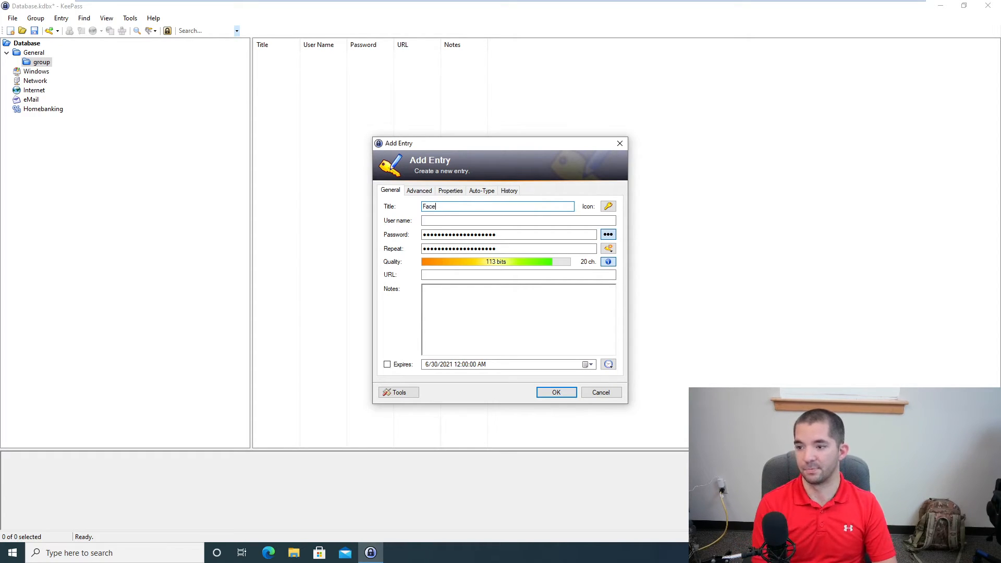
type("book Login")
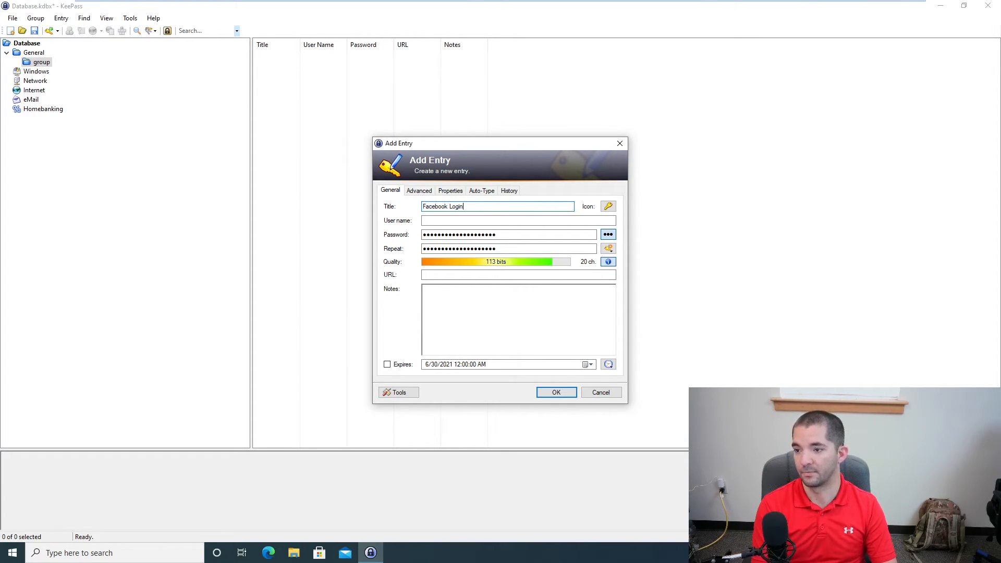
key("Tab")
key("Tab")
type("dil")
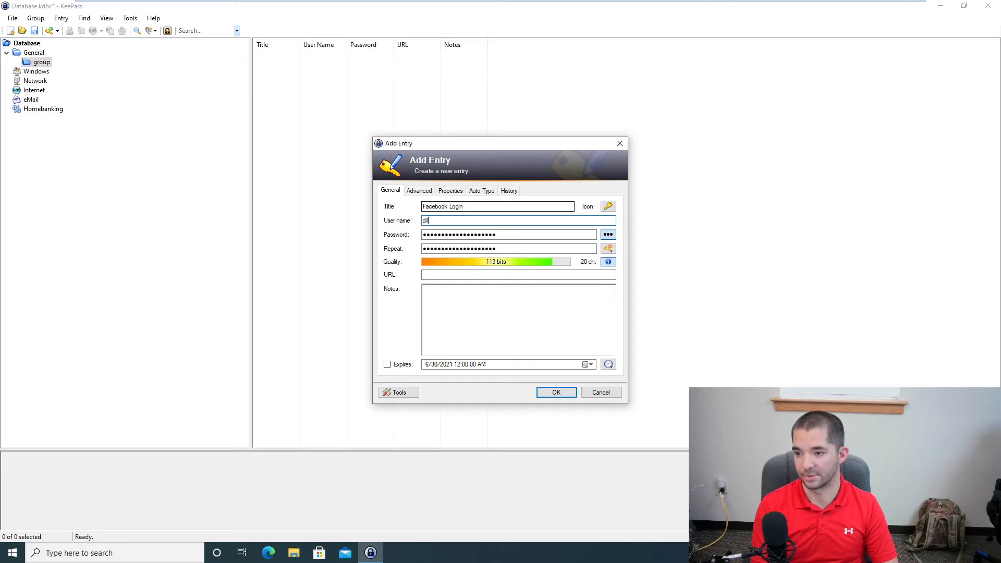
type("lon")
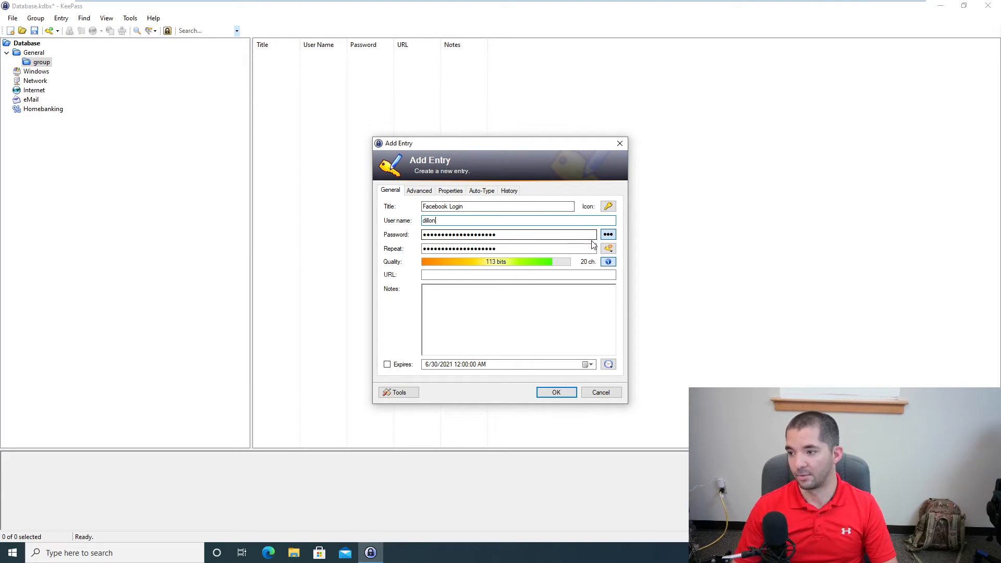
Generate a 15-character password for the entry from upper-case, lower-case, digit and special characters.
key("Tab")
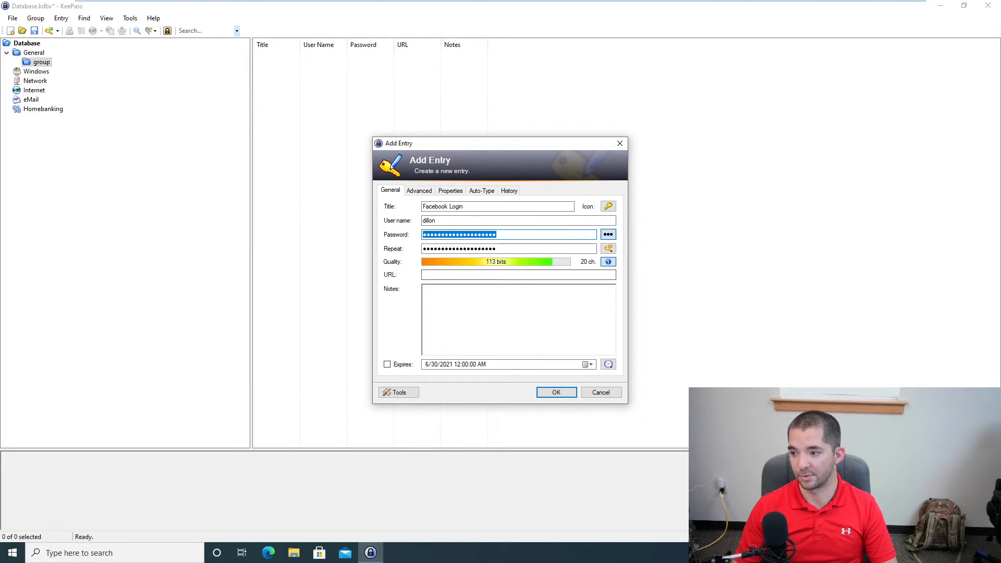
left_click(608, 249)
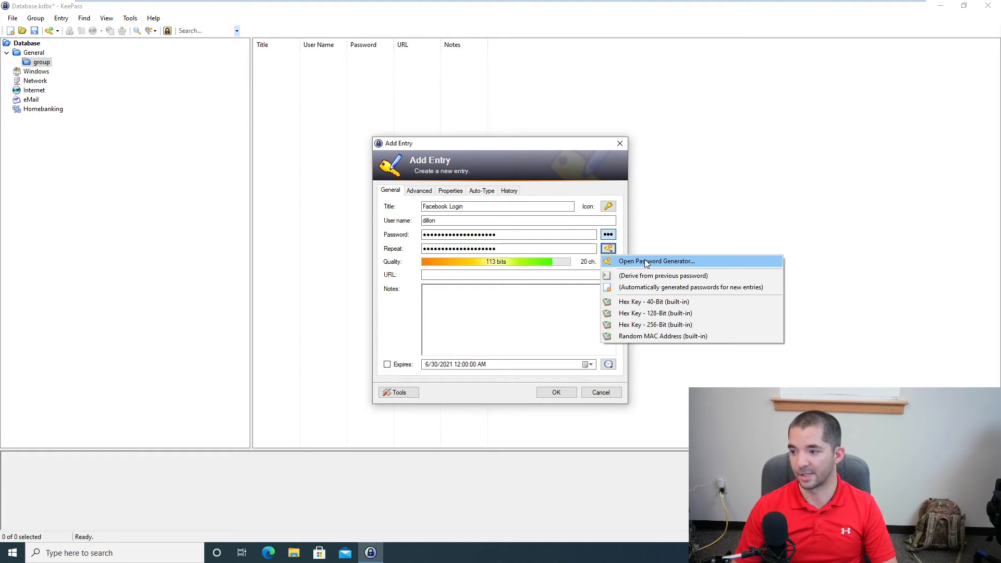
left_click(647, 260)
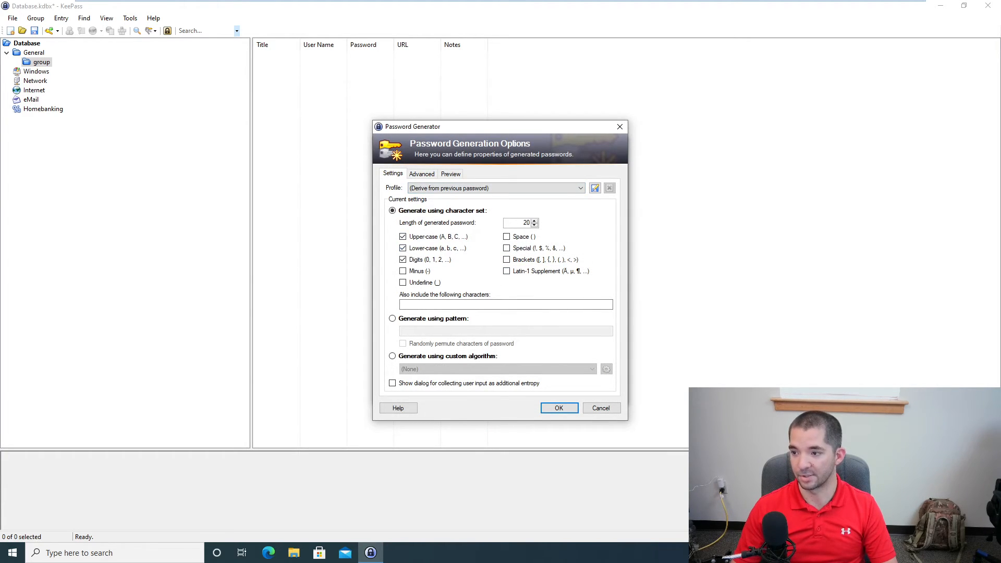
double_click(527, 223)
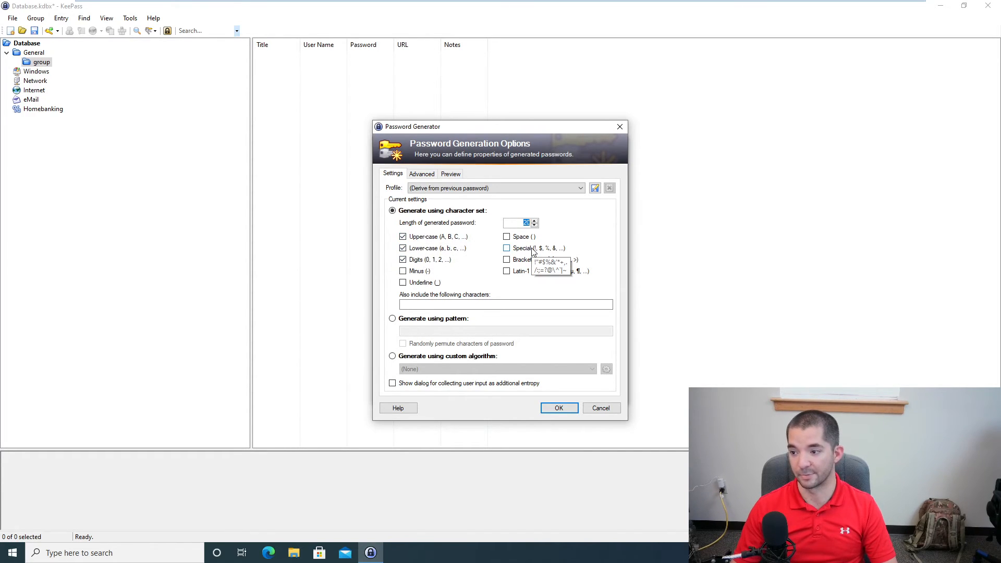
left_click(507, 248)
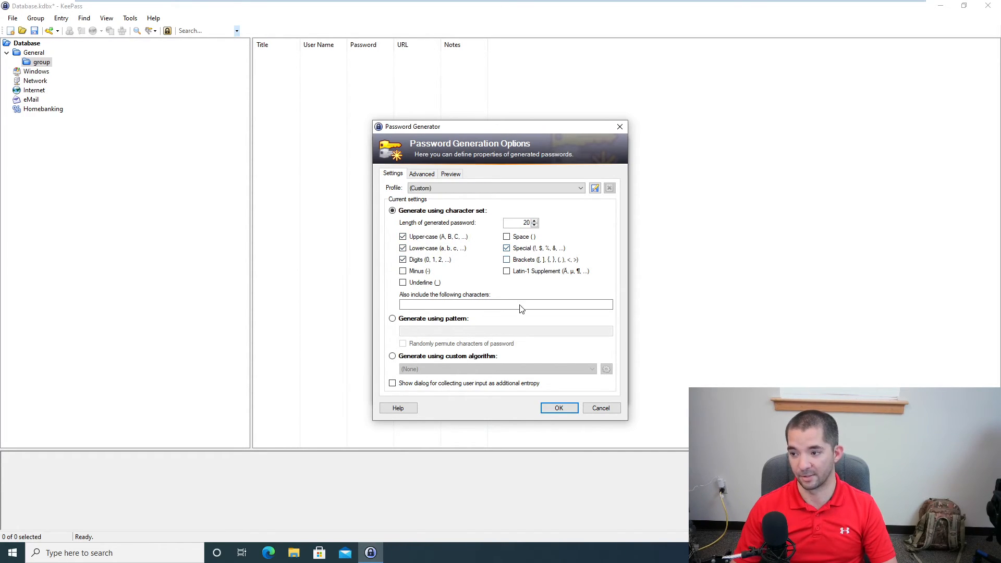
double_click(527, 222)
type("15")
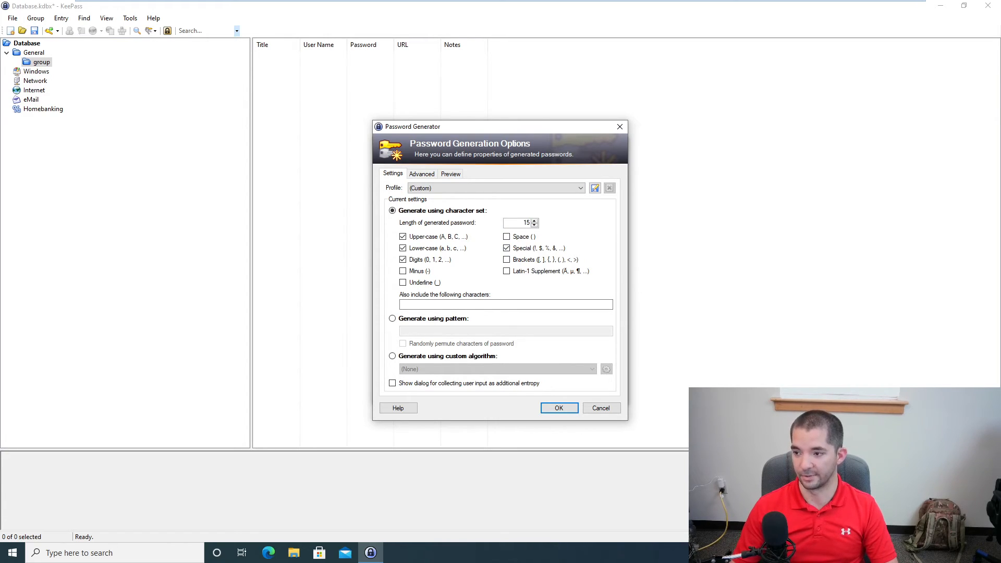
left_click(554, 410)
Reveal and select the generated password for checking, and save the Facebook Login entry.
left_click(608, 235)
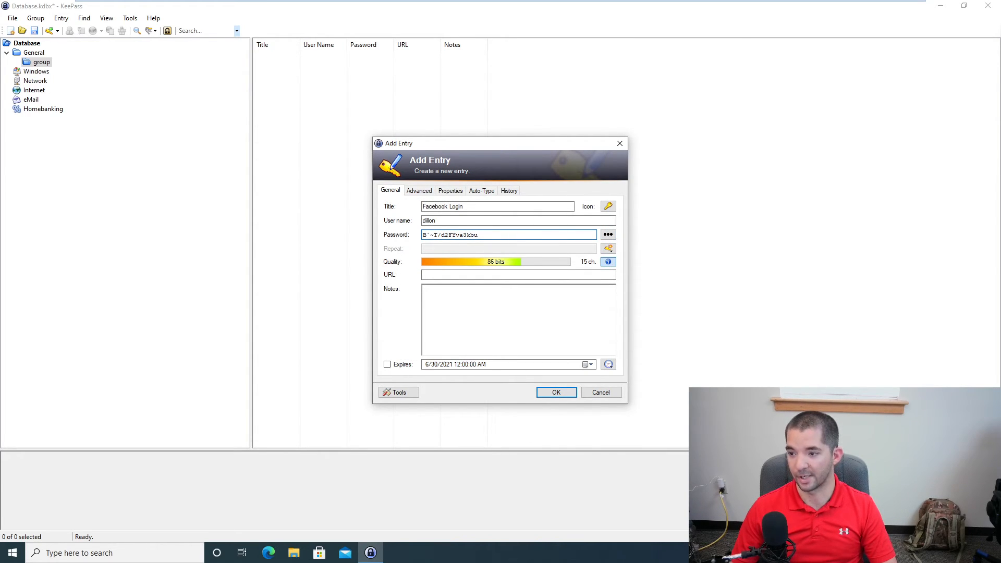
key("ctrl+a")
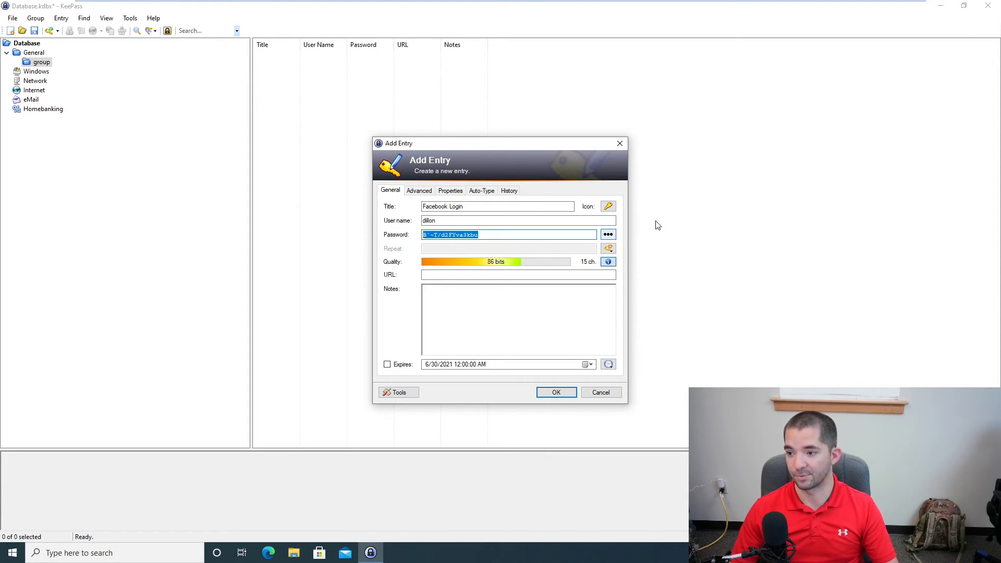
left_click(557, 392)
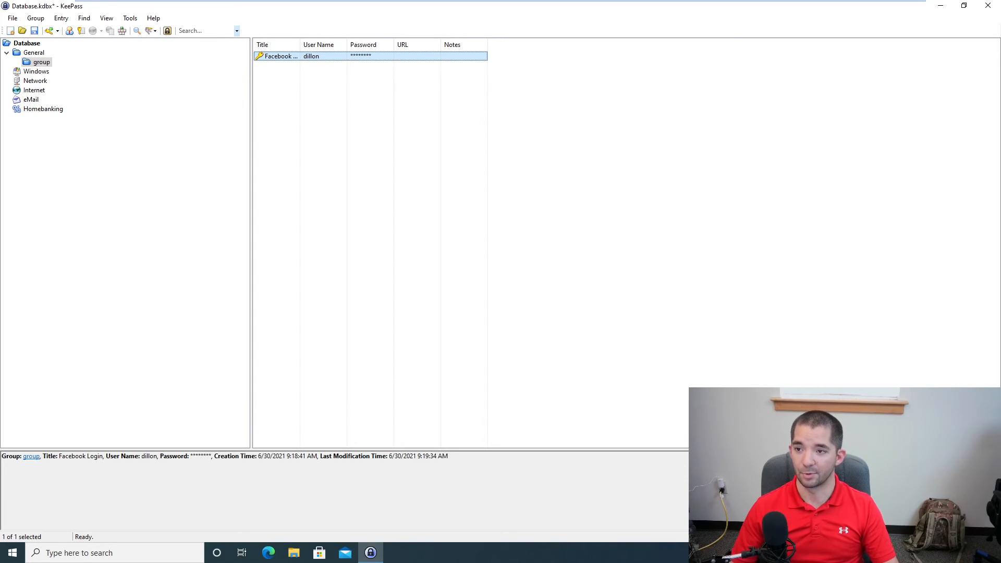
Copy the Facebook Login entry's user name and its password to the clipboard, one after the other.
right_click(313, 61)
left_click(342, 66)
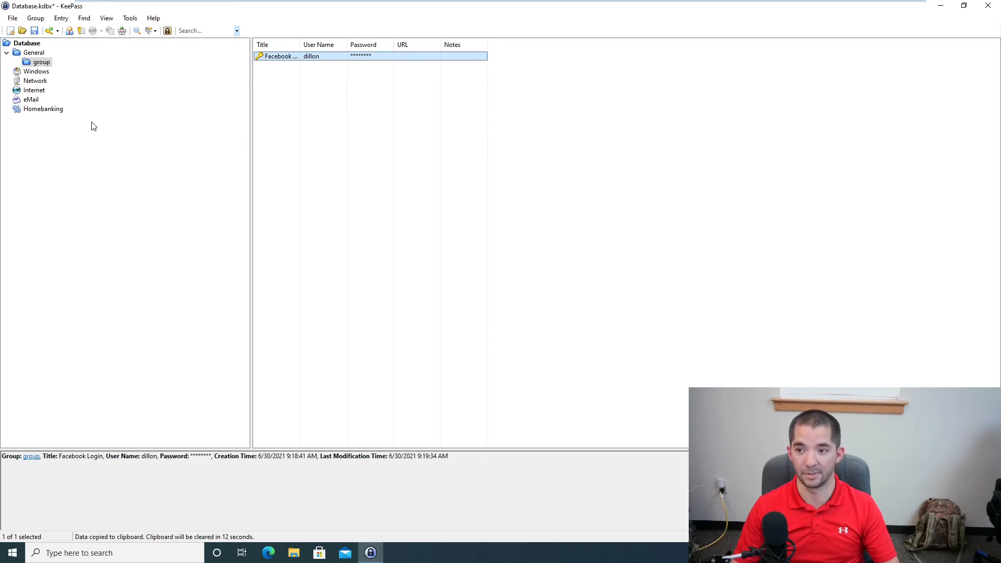
right_click(321, 57)
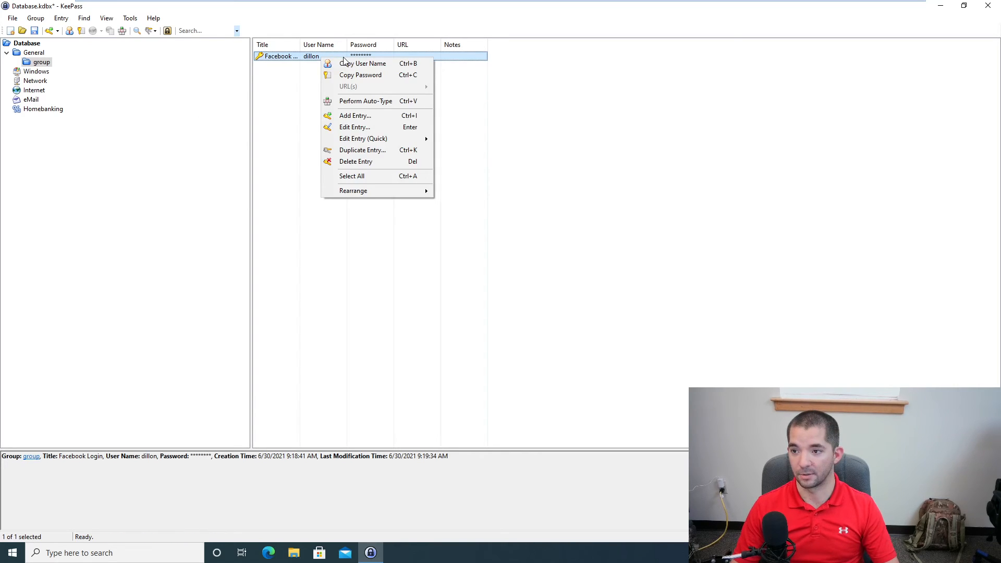
left_click(365, 75)
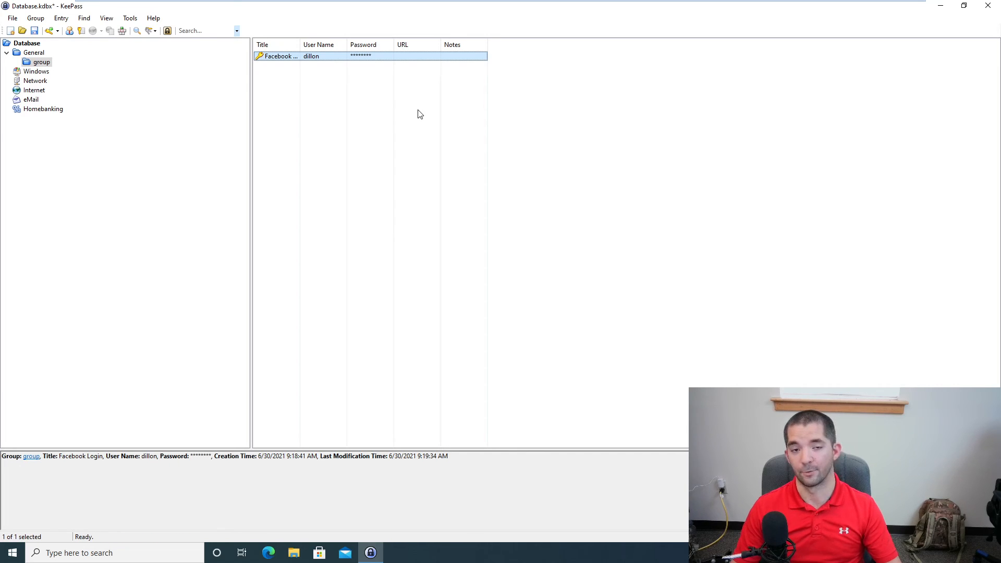
right_click(339, 57)
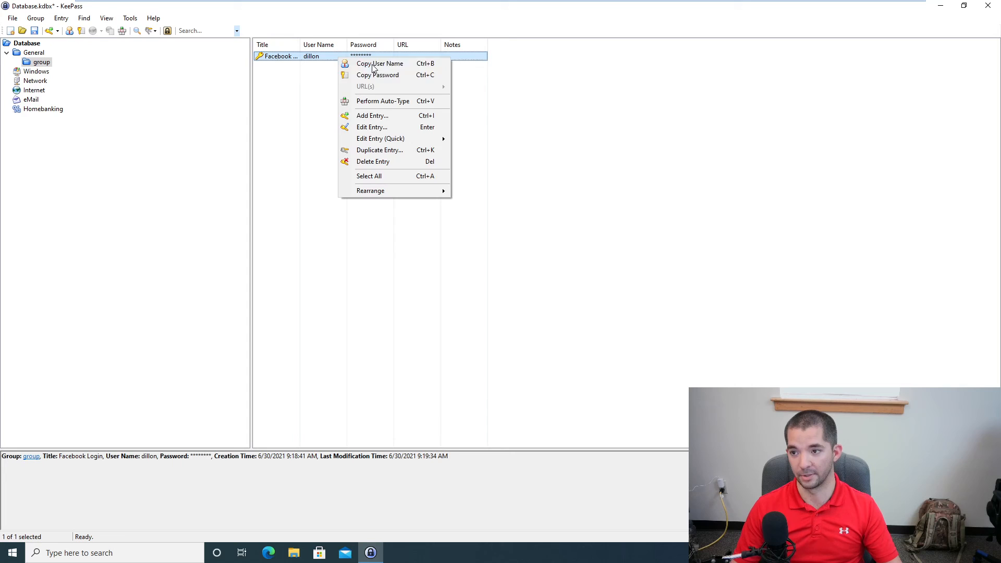
left_click(408, 76)
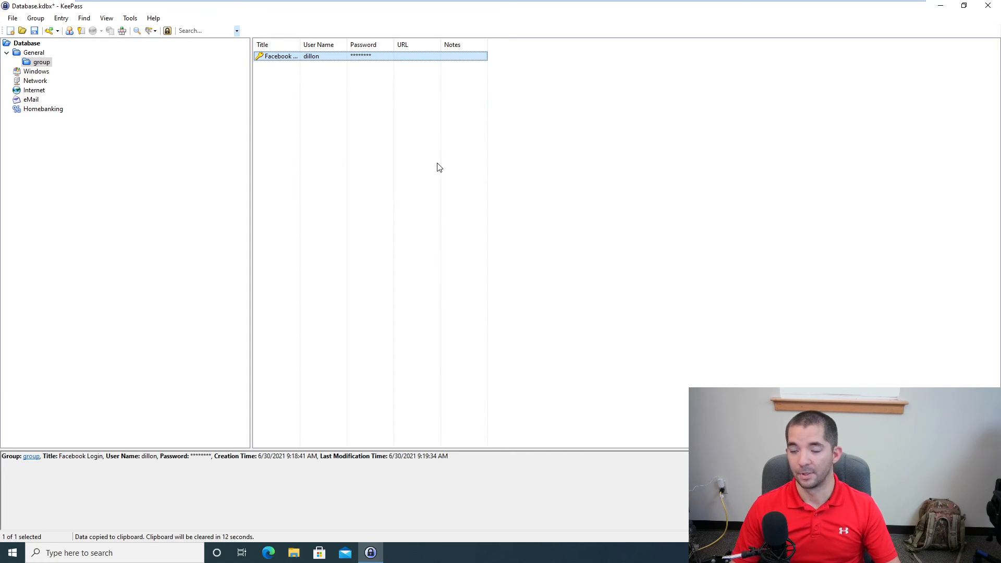